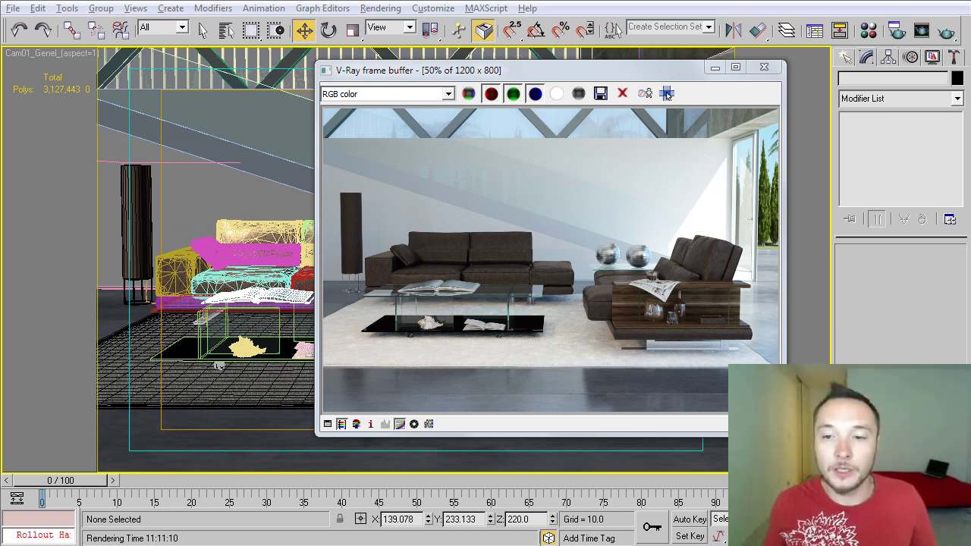
# Pan around the 100% render to inspect the sofas and side table.
pyautogui.scroll(1, 664, 303)
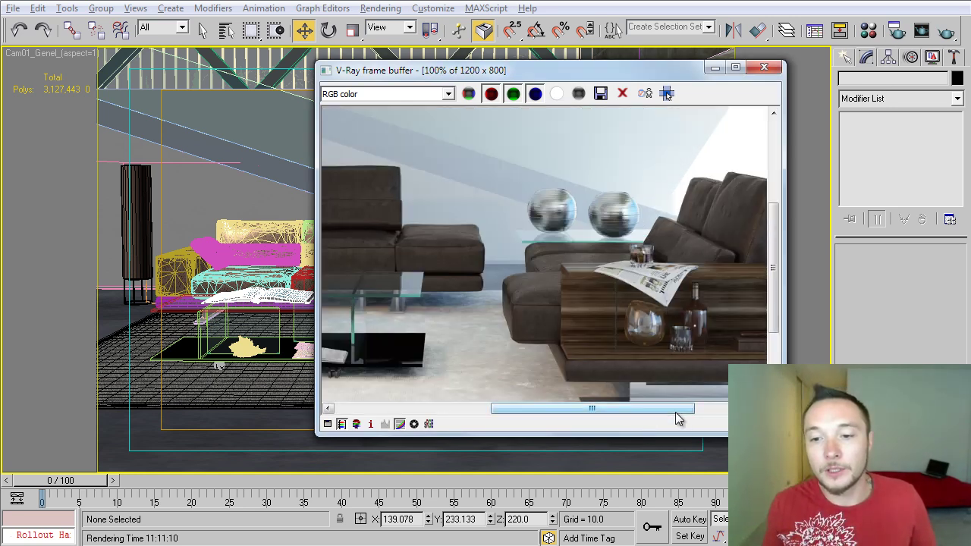
pyautogui.moveTo(675, 412); pyautogui.dragTo(719, 409)
pyautogui.moveTo(771, 263); pyautogui.dragTo(770, 305)
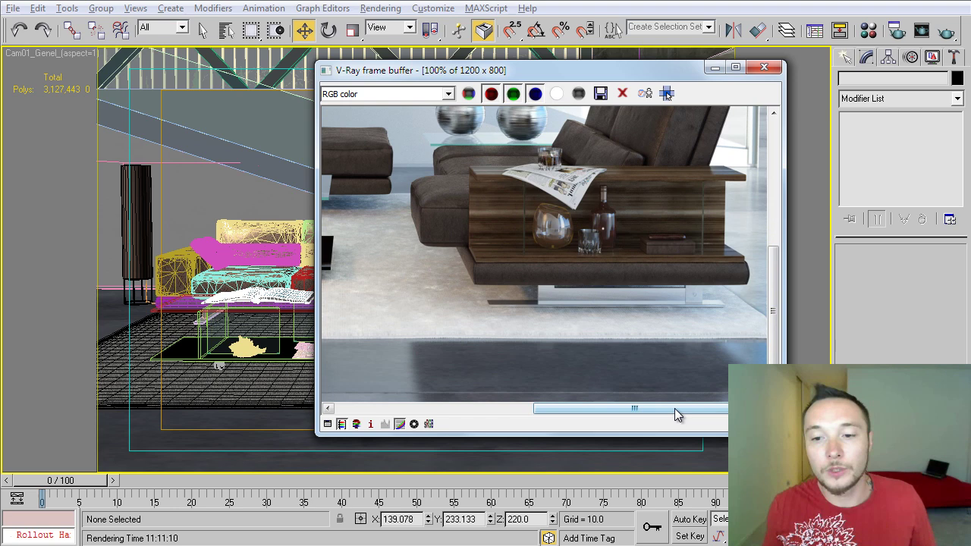
pyautogui.moveTo(673, 408); pyautogui.dragTo(500, 413)
pyautogui.moveTo(772, 311); pyautogui.dragTo(757, 258)
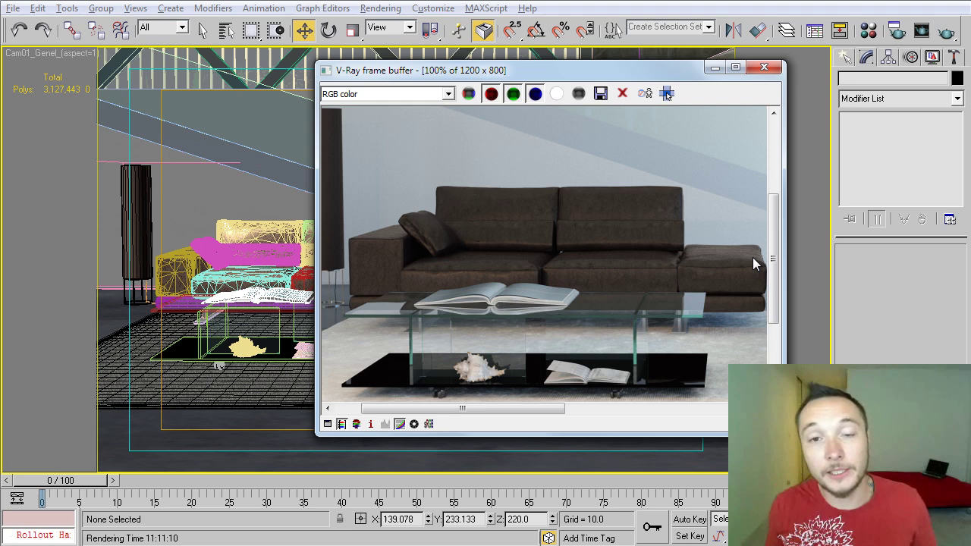
# In Preferences, confirm Gamma/LUT correction at display gamma 2.2, input gamma 2.2 and output gamma 1.0.
pyautogui.click(380, 9)
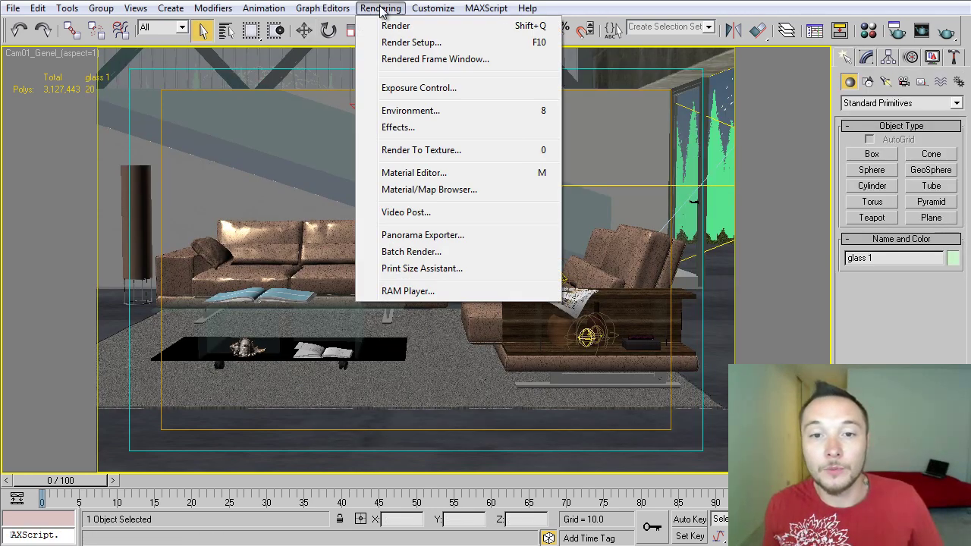
pyautogui.moveTo(445, 9)
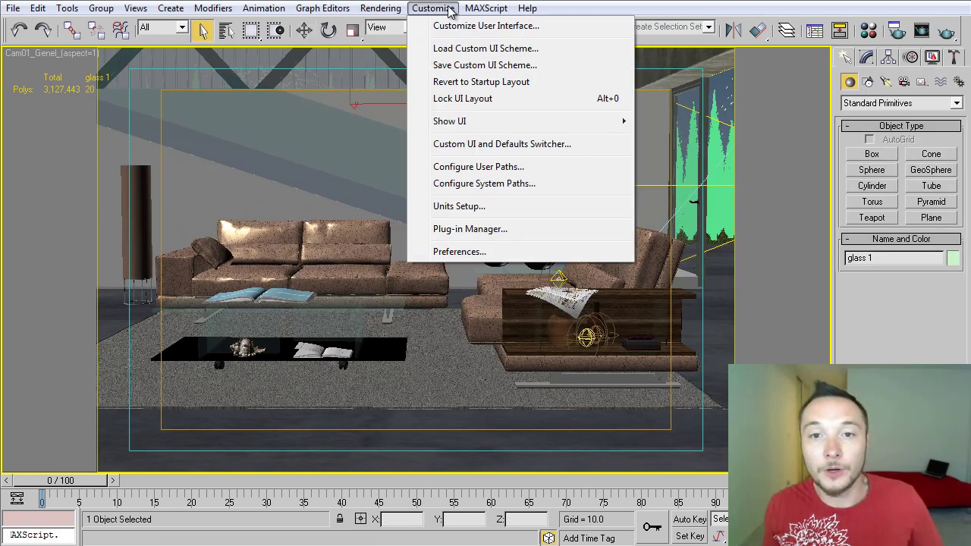
pyautogui.click(459, 254)
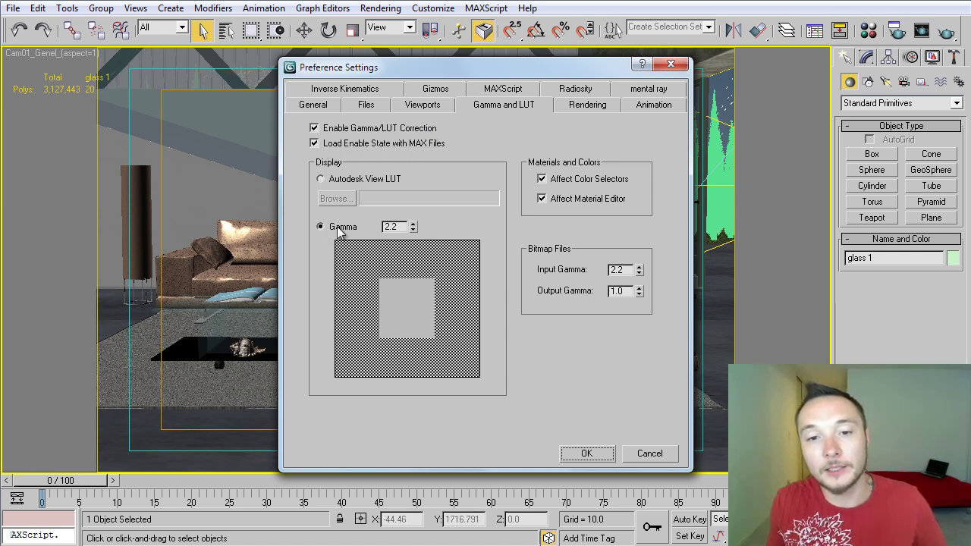
pyautogui.doubleClick(394, 226)
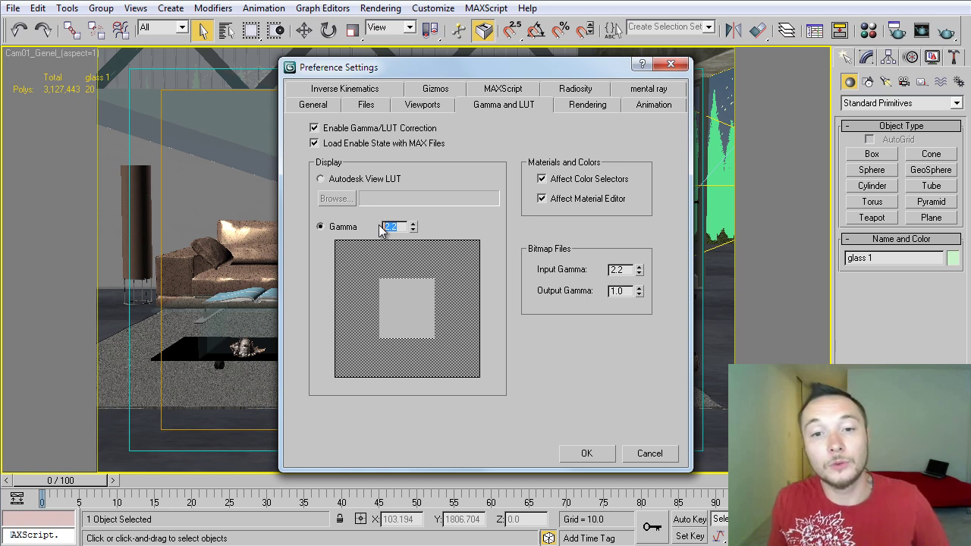
pyautogui.click(542, 180)
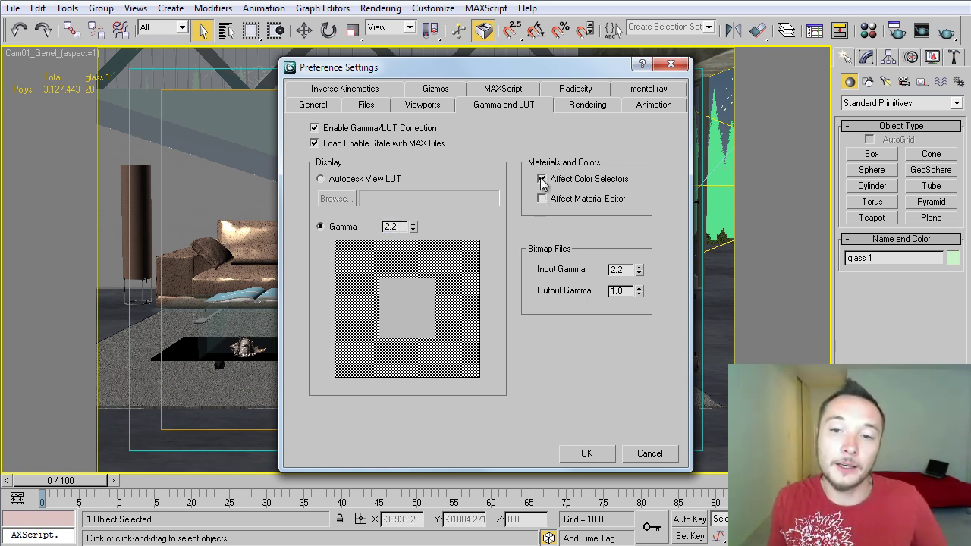
pyautogui.click(542, 201)
pyautogui.click(542, 179)
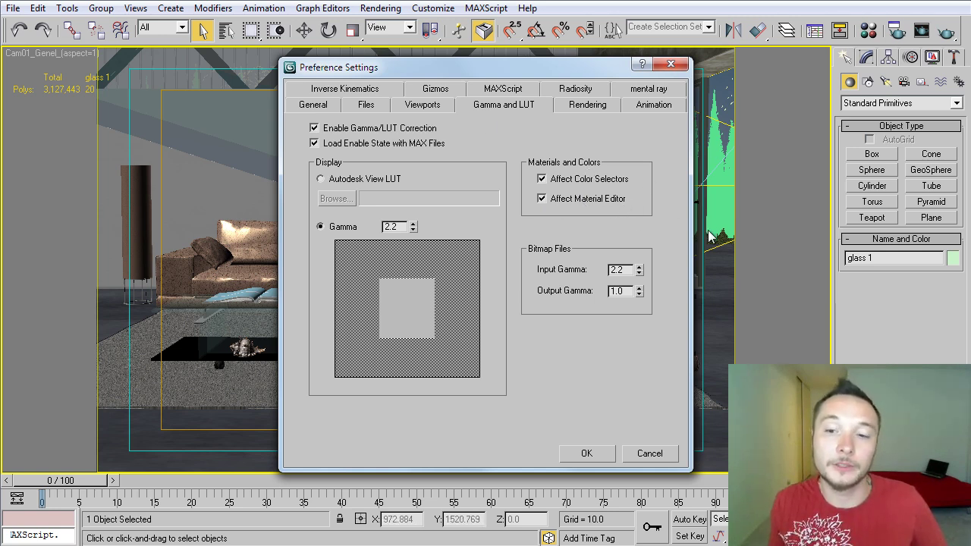
pyautogui.doubleClick(623, 269)
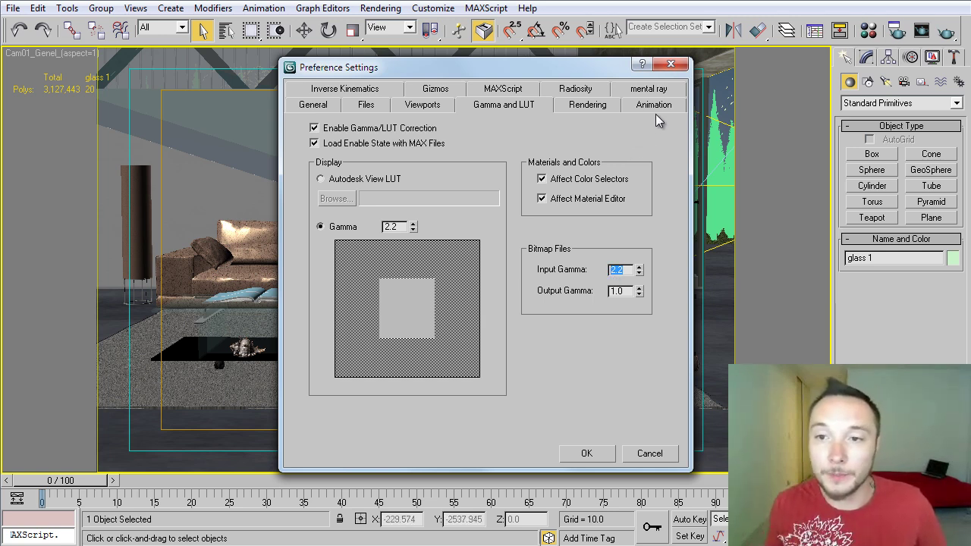
# Close Preferences and open the file picker for the Material Editor's diffuse bitmap.
pyautogui.click(670, 64)
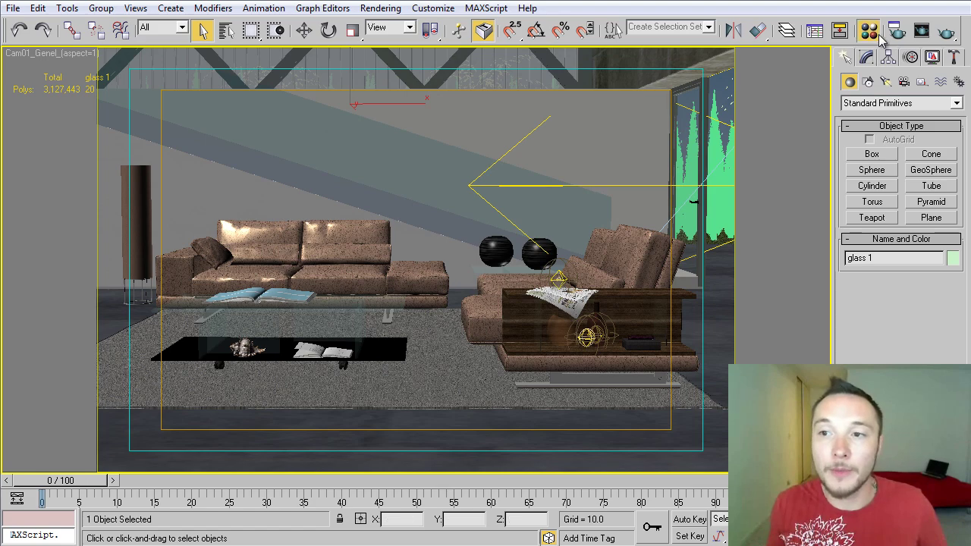
pyautogui.click(871, 32)
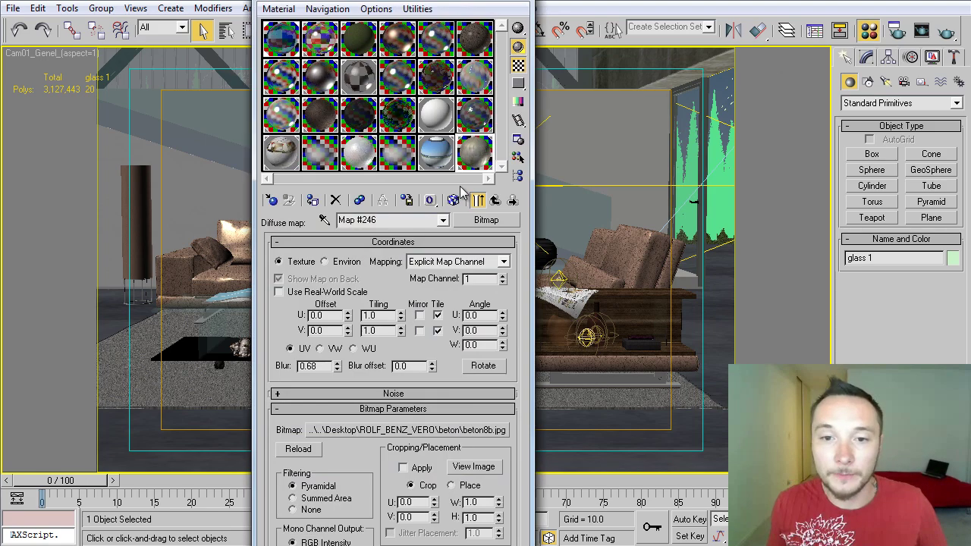
pyautogui.click(422, 431)
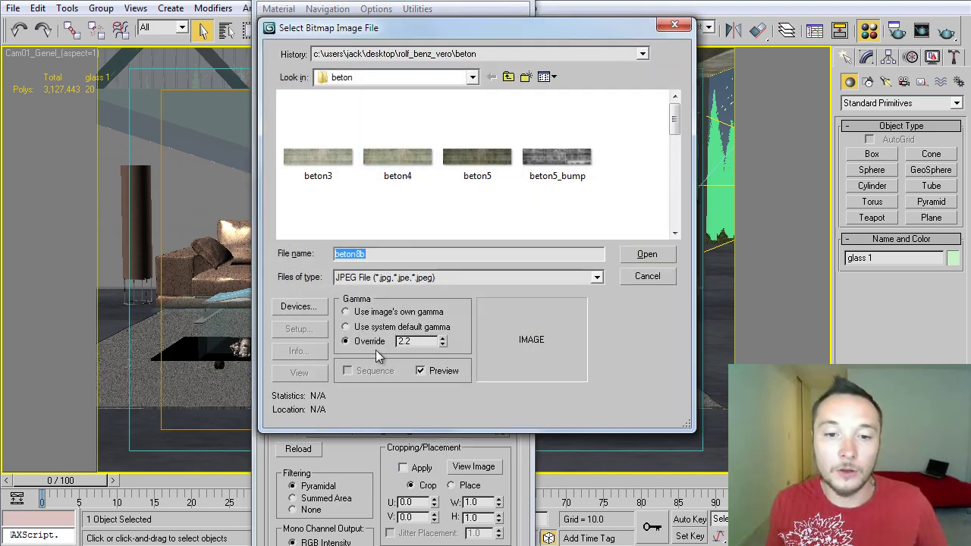
# Try a gamma override of 1.0, then leave beton8b.jpg's override at 2.2.
pyautogui.click(417, 341)
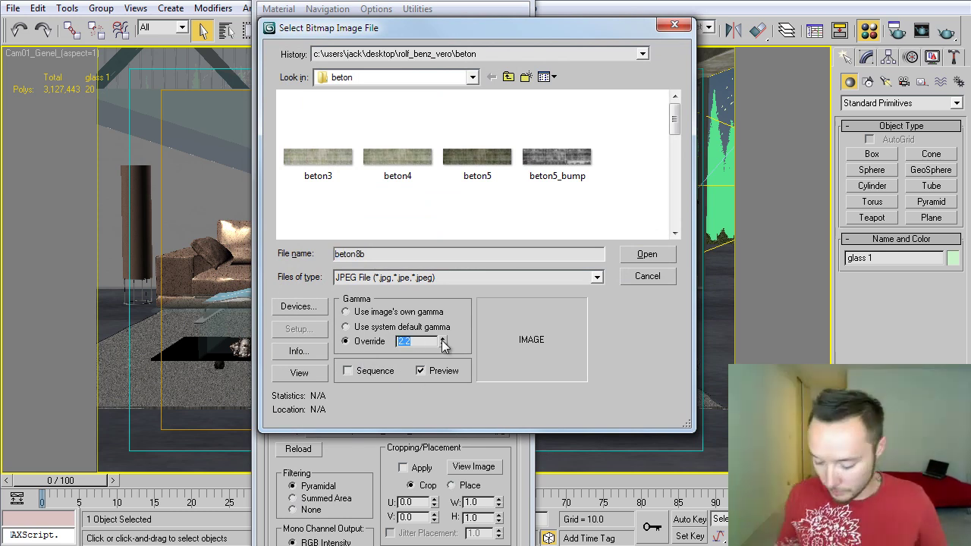
pyautogui.write('1')
pyautogui.press('Return')
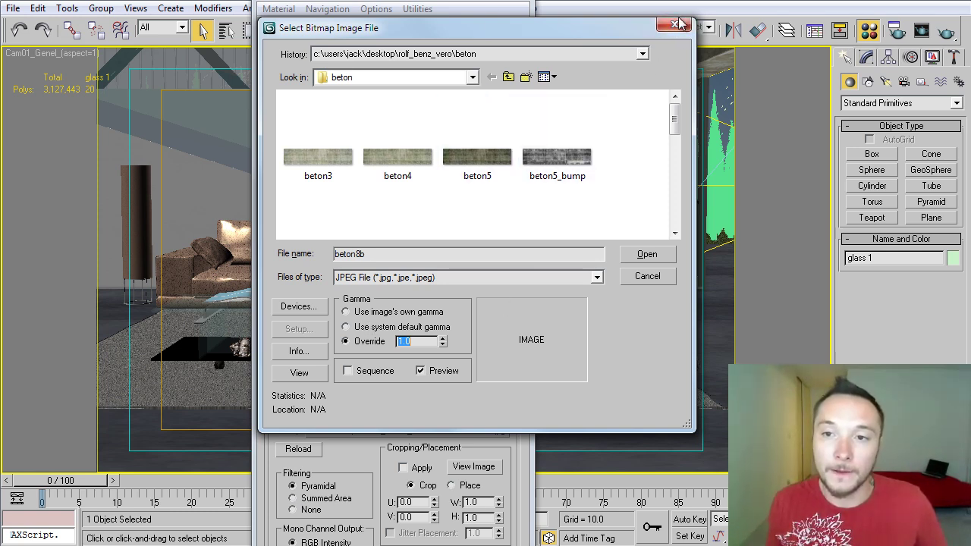
pyautogui.write('2.2')
pyautogui.press('Return')
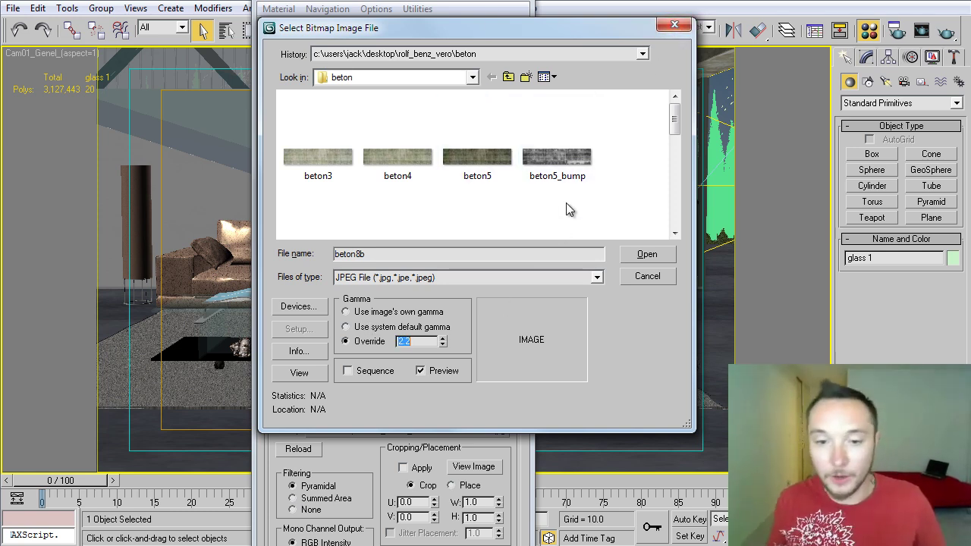
pyautogui.click(674, 25)
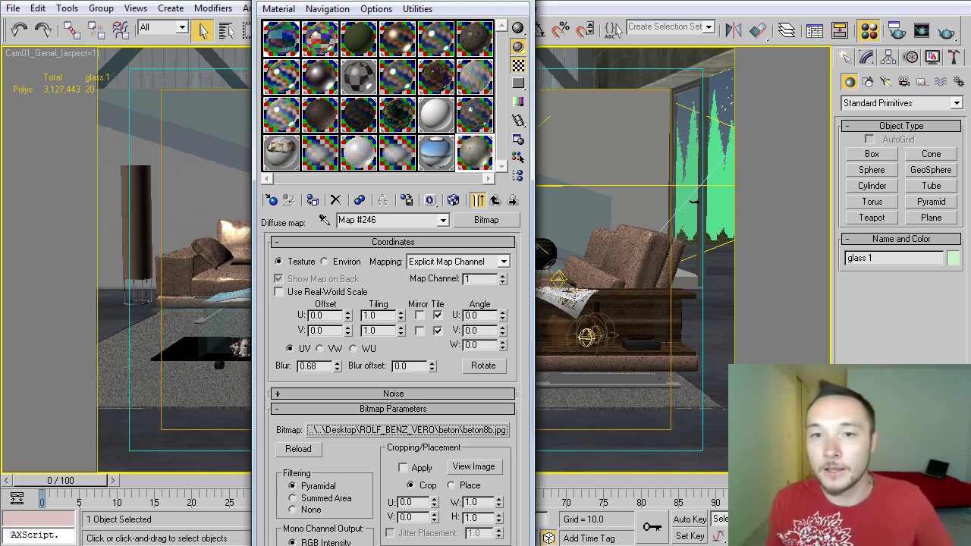
# Close the Material Editor and confirm V-Ray colour mapping is Exponential with gamma 2.2.
pyautogui.press('m')
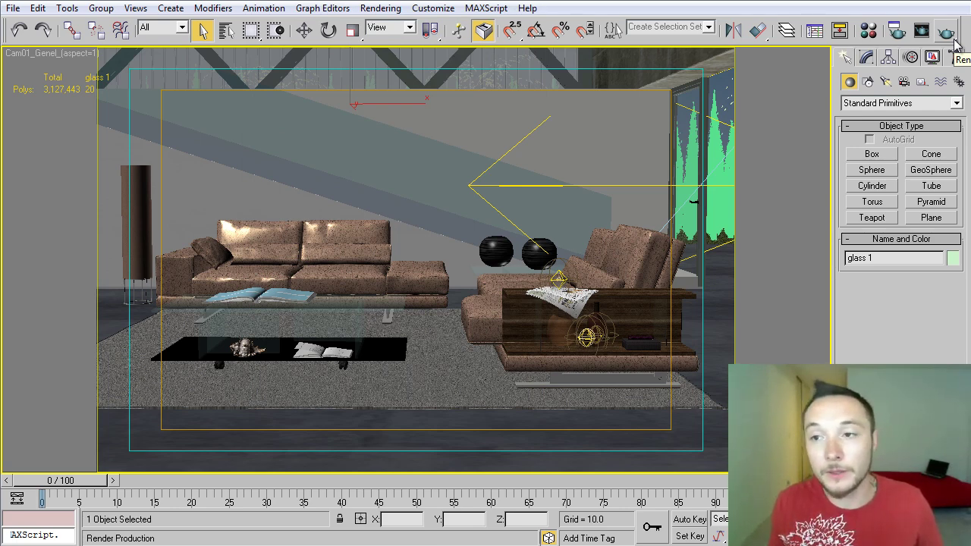
pyautogui.click(896, 31)
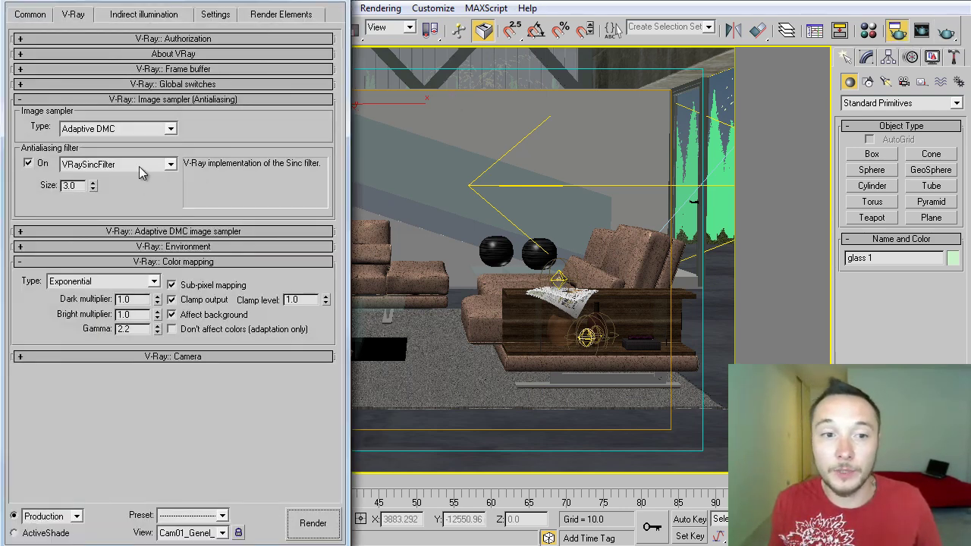
pyautogui.click(191, 99)
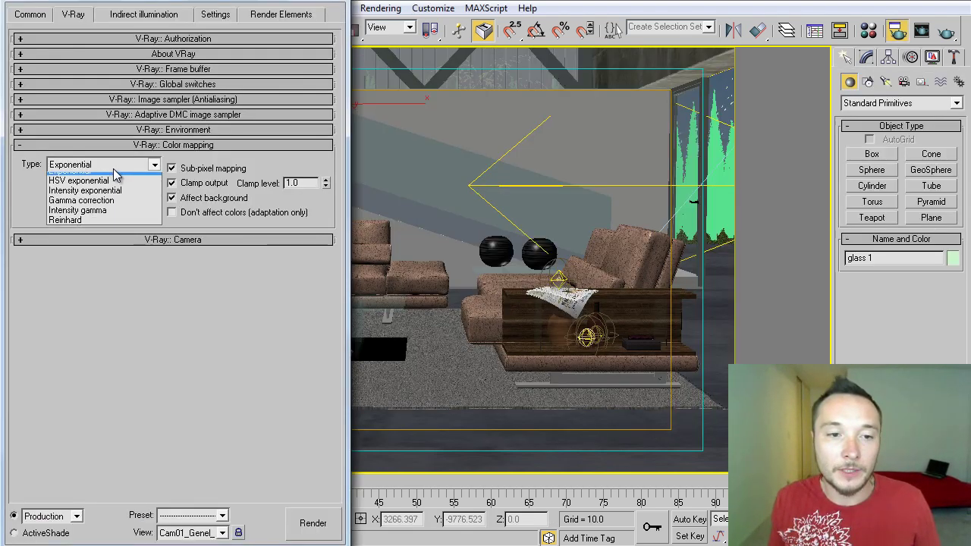
pyautogui.click(91, 188)
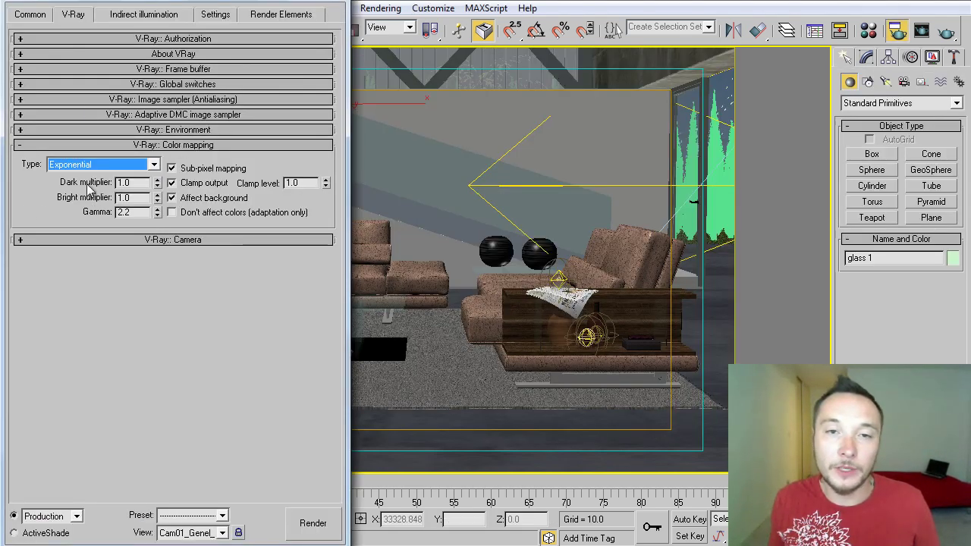
pyautogui.doubleClick(125, 212)
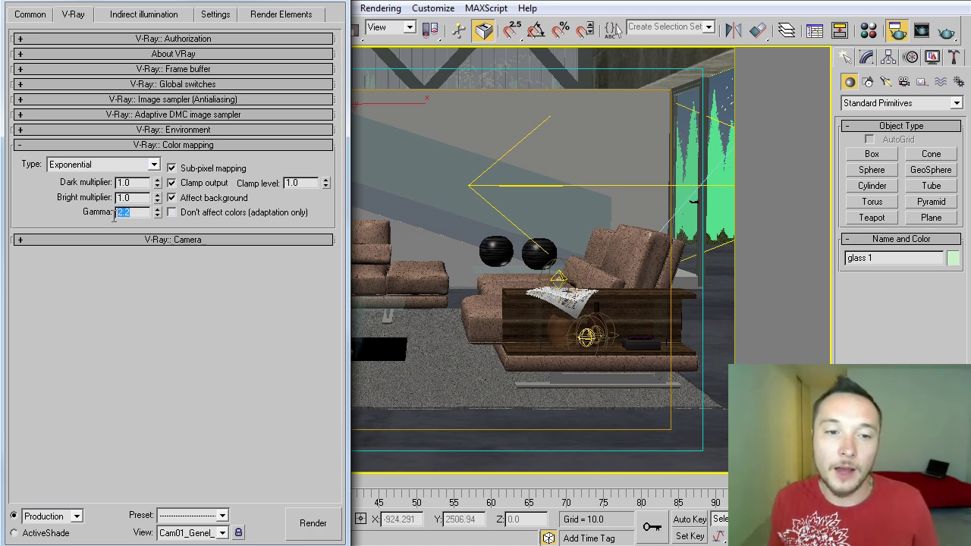
pyautogui.press('F10')
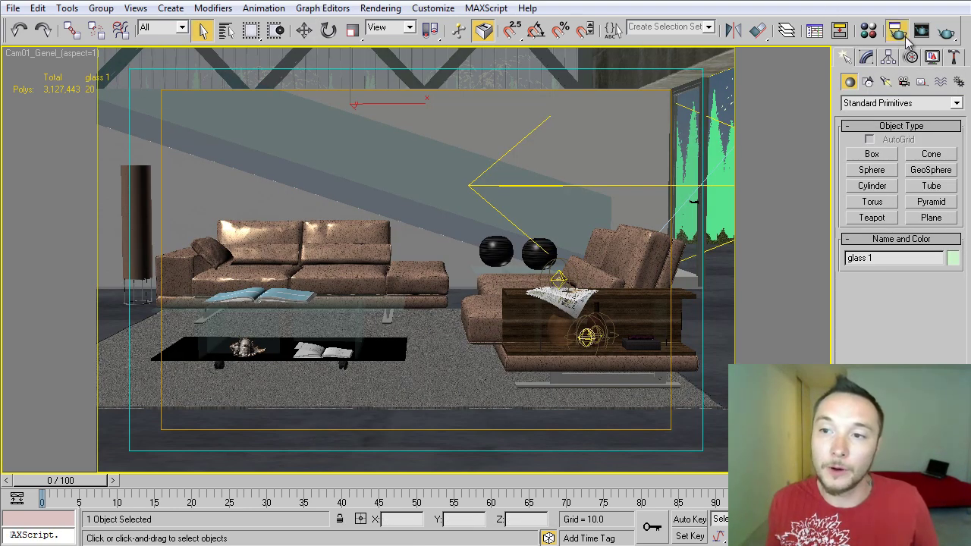
# Set V-Ray colour mapping type to Linear multiply, gamma 1.0, with Clamp output unchecked.
pyautogui.click(897, 31)
pyautogui.click(173, 100)
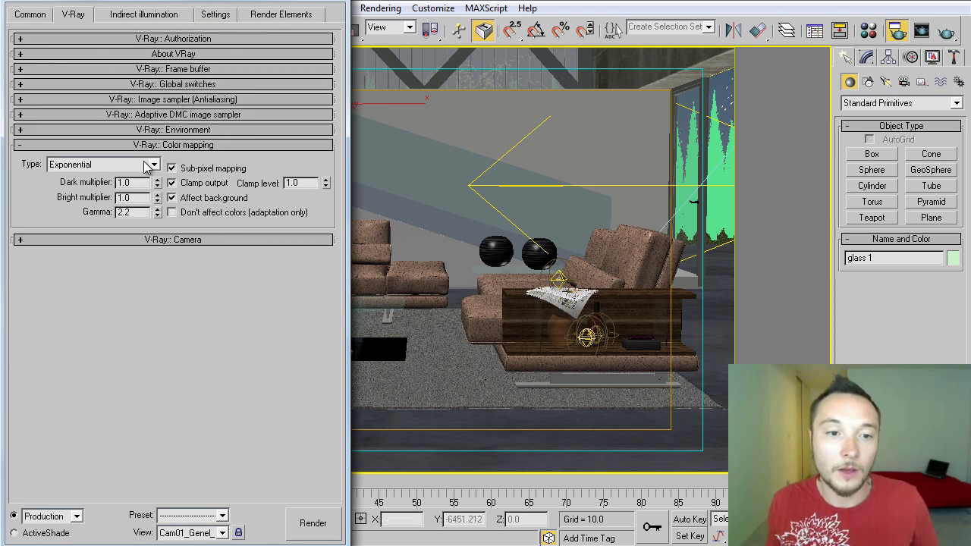
pyautogui.click(152, 164)
pyautogui.click(121, 177)
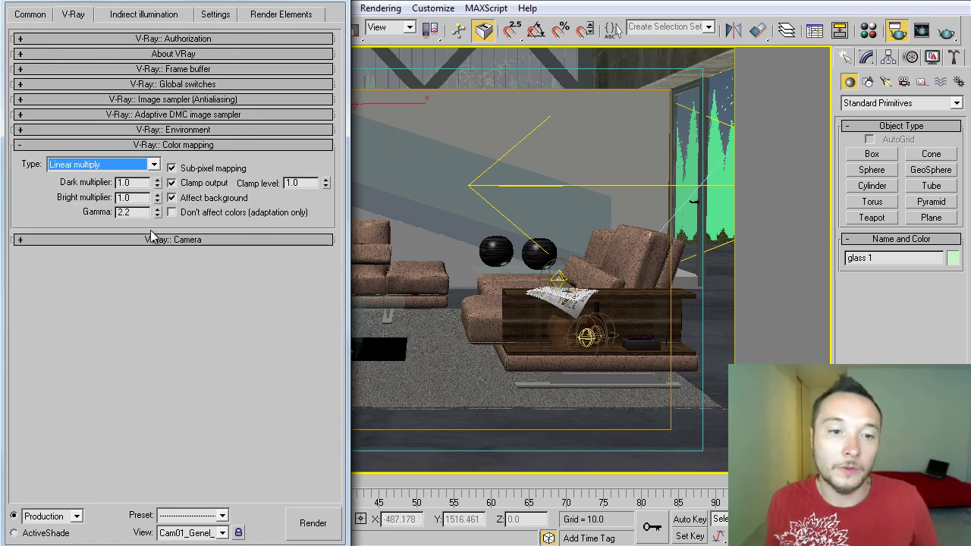
pyautogui.doubleClick(123, 212)
pyautogui.write('1')
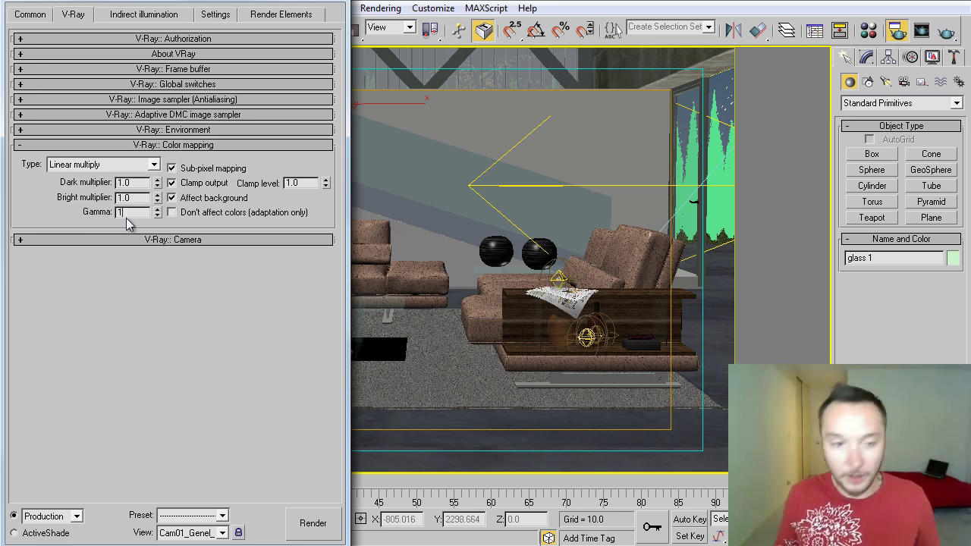
pyautogui.press('Return')
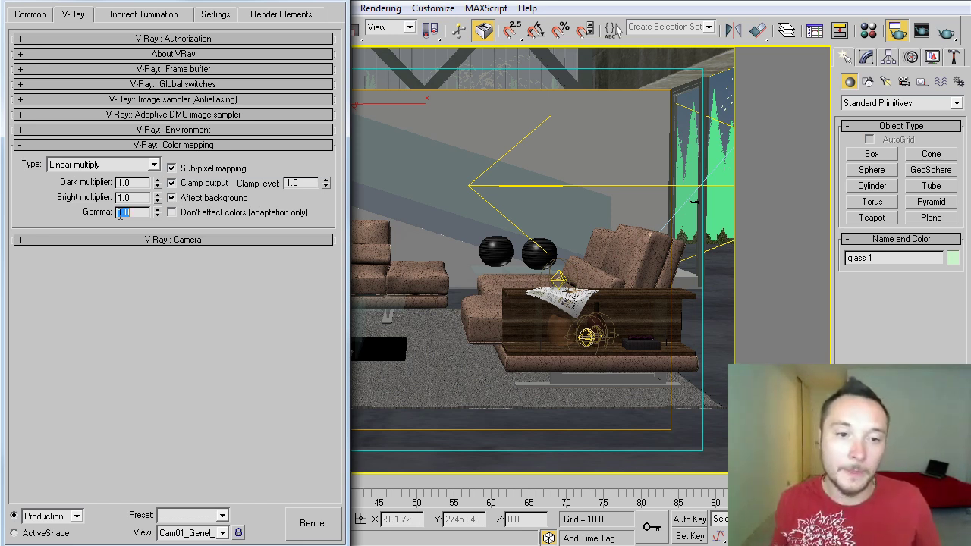
pyautogui.click(172, 184)
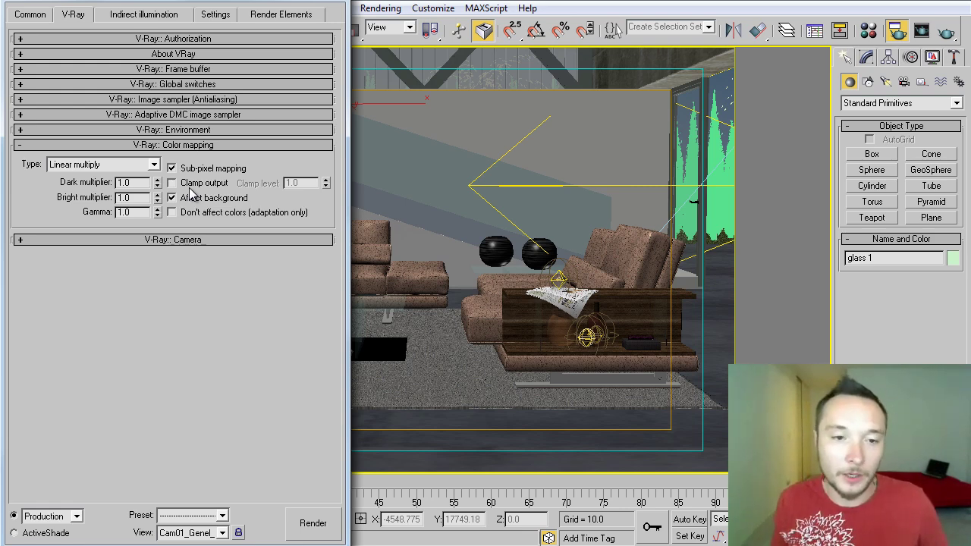
# Check the Render Output file rolf_benz_vero_exponential.png on the Common tab without changing it.
pyautogui.click(39, 15)
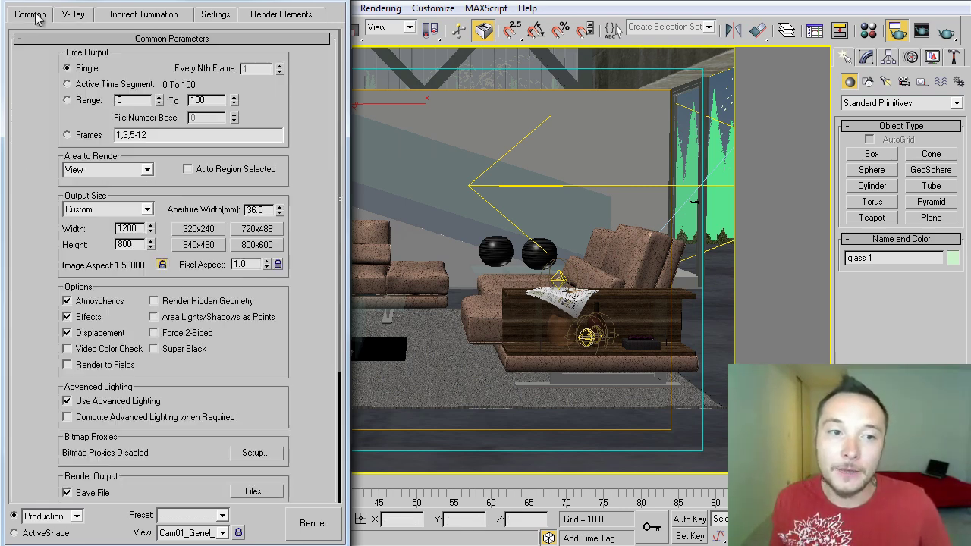
pyautogui.moveTo(295, 401); pyautogui.dragTo(320, 170)
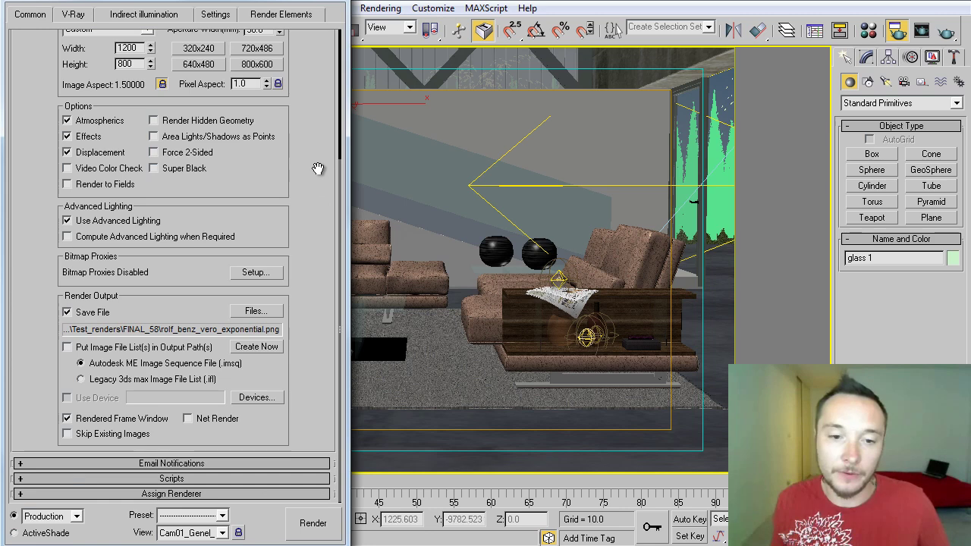
pyautogui.click(268, 310)
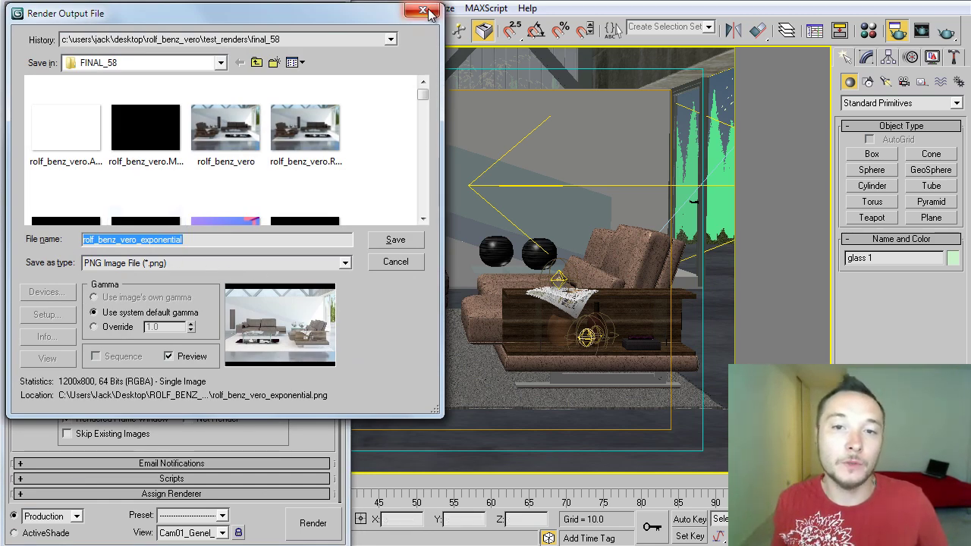
pyautogui.click(423, 10)
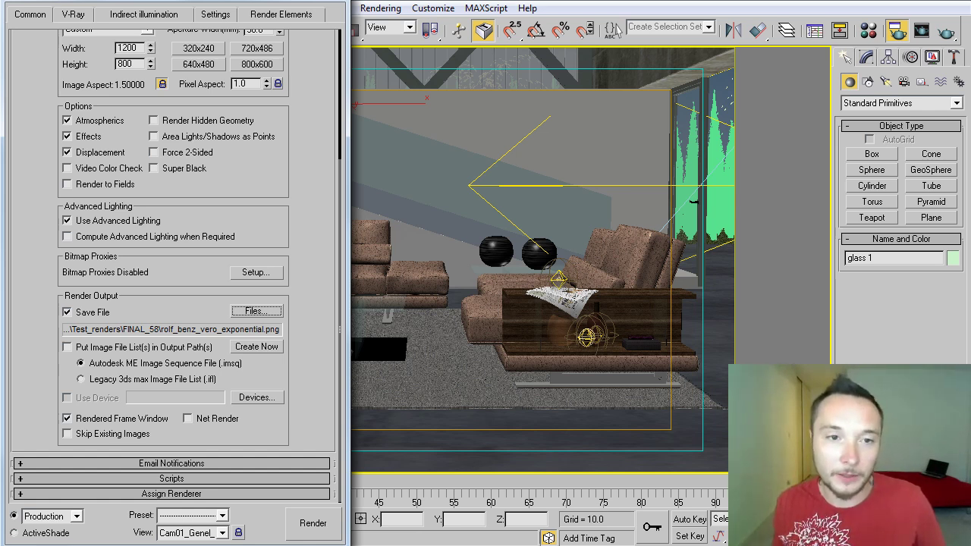
# Switch colour mapping to Exponential, gamma 2.2, and show the new render in the frame buffer.
pyautogui.click(75, 14)
pyautogui.click(152, 164)
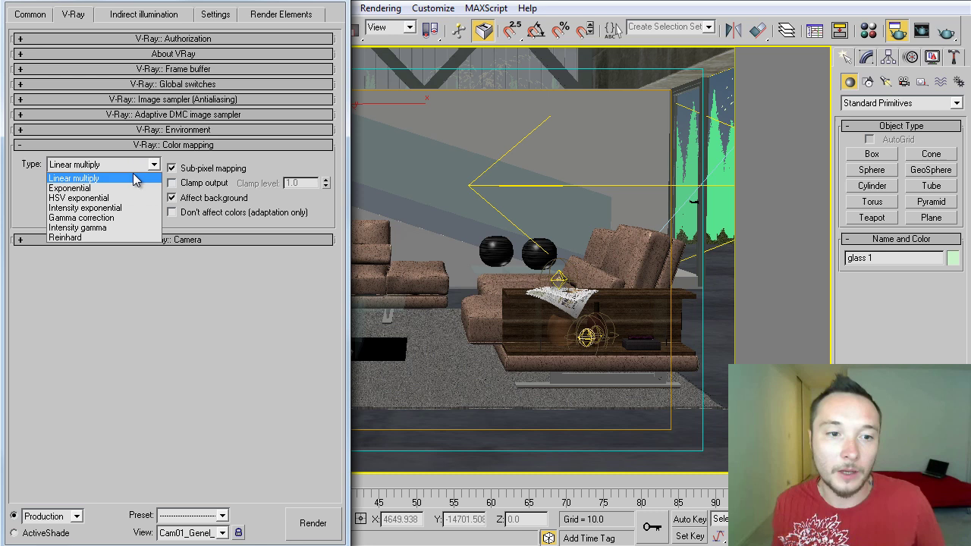
pyautogui.click(83, 188)
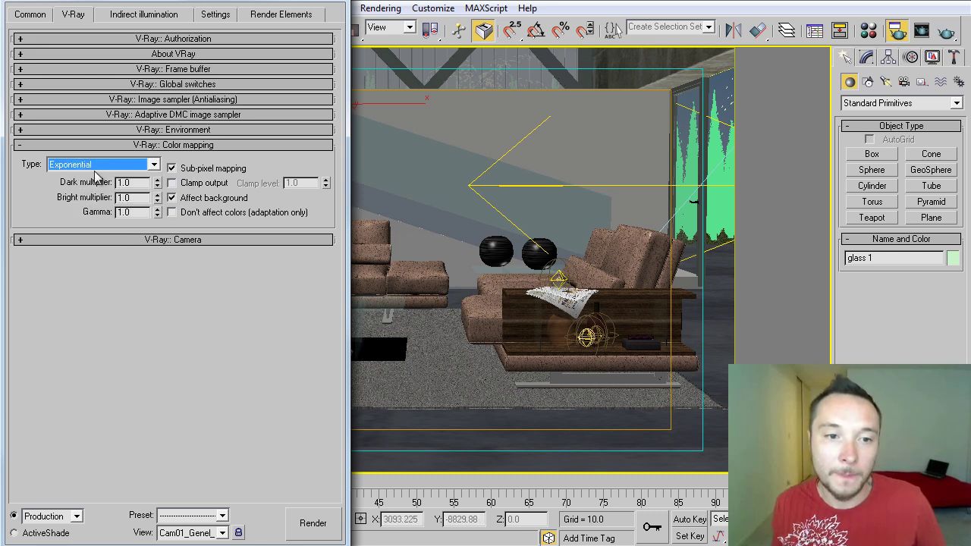
pyautogui.doubleClick(129, 212)
pyautogui.write('2')
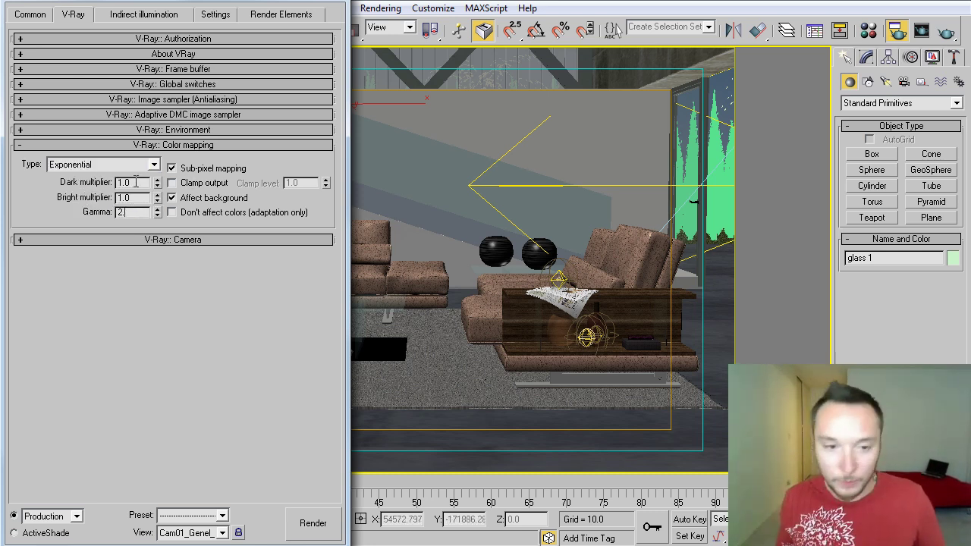
pyautogui.write('.2')
pyautogui.press('Return')
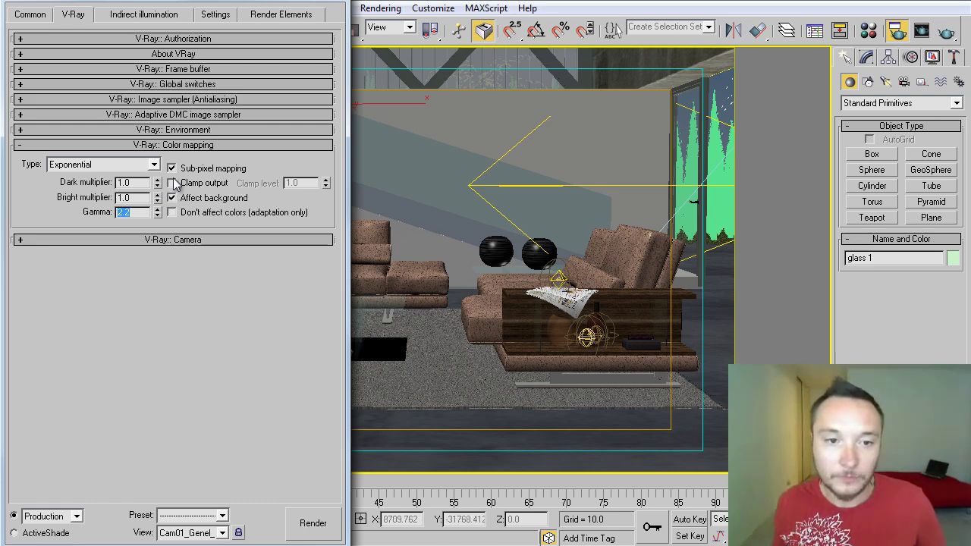
pyautogui.click(29, 13)
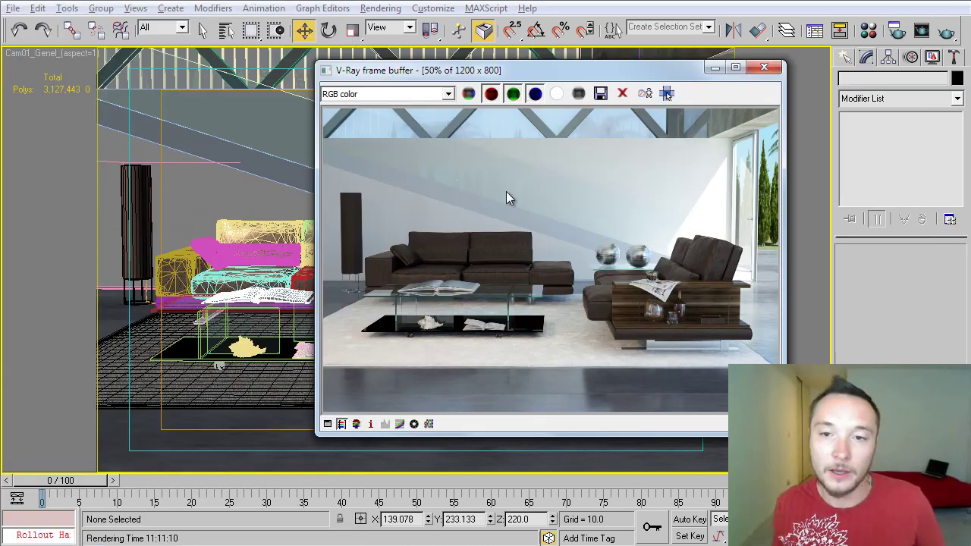
# Save the render to the Desktop as OpenEXR rolf_benz_vero_58_c_backup, accepting 32-bit float settings.
pyautogui.click(600, 94)
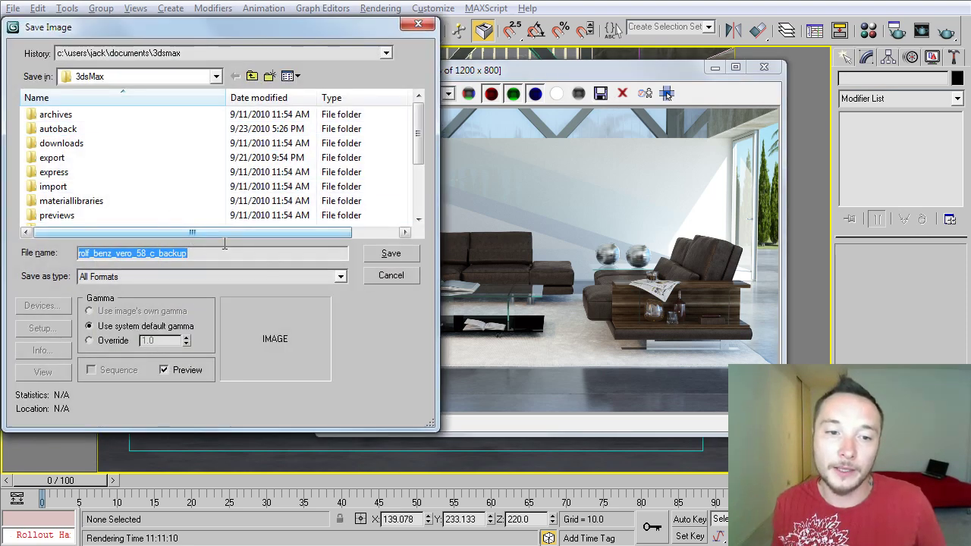
pyautogui.click(216, 76)
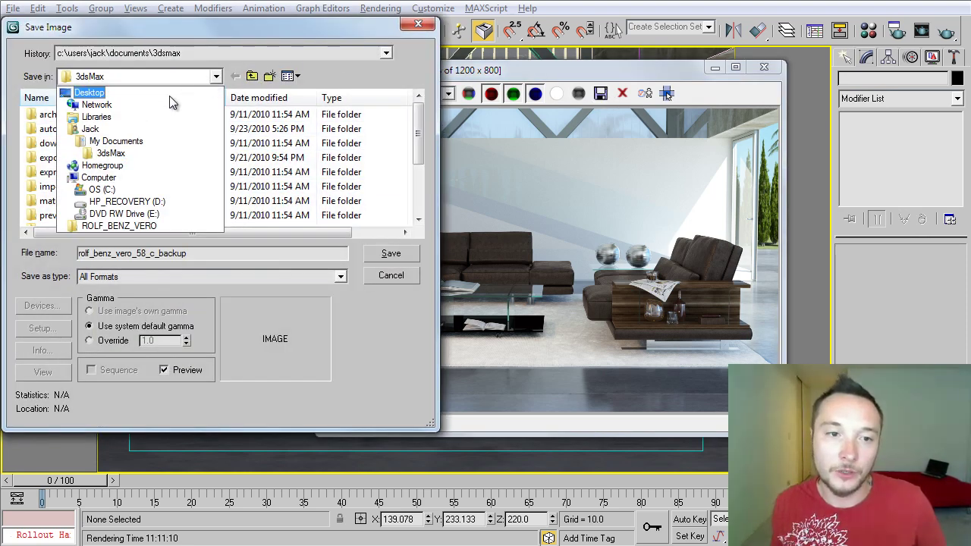
pyautogui.click(171, 94)
pyautogui.click(249, 277)
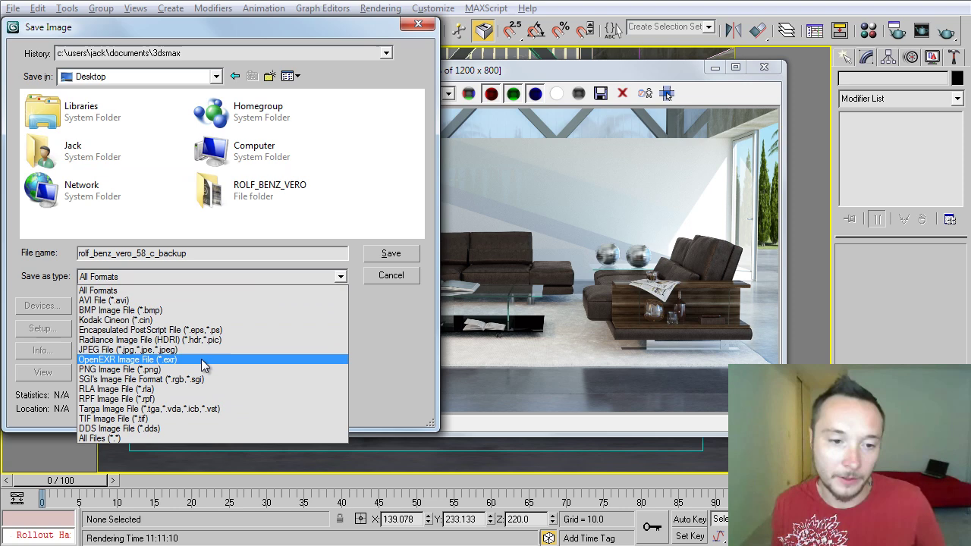
pyautogui.click(190, 359)
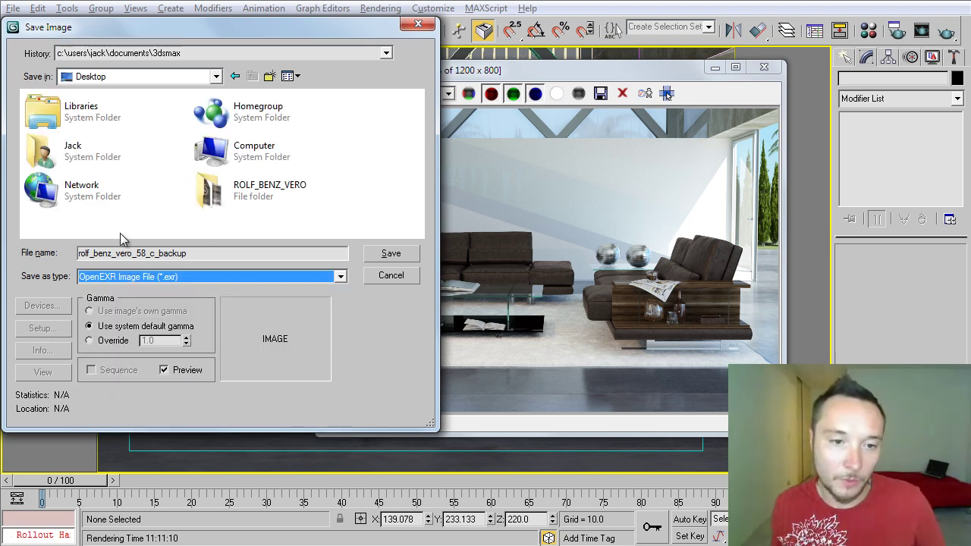
pyautogui.click(388, 256)
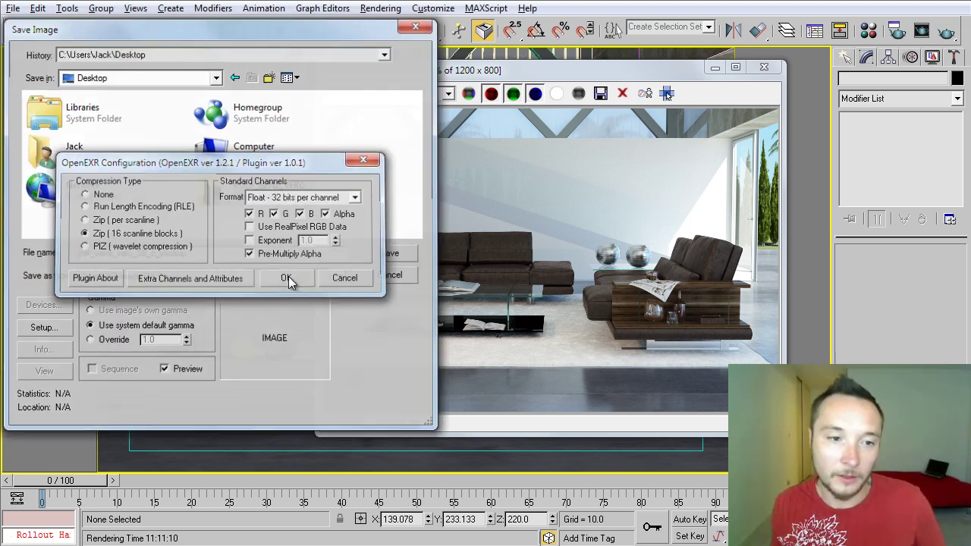
pyautogui.click(287, 278)
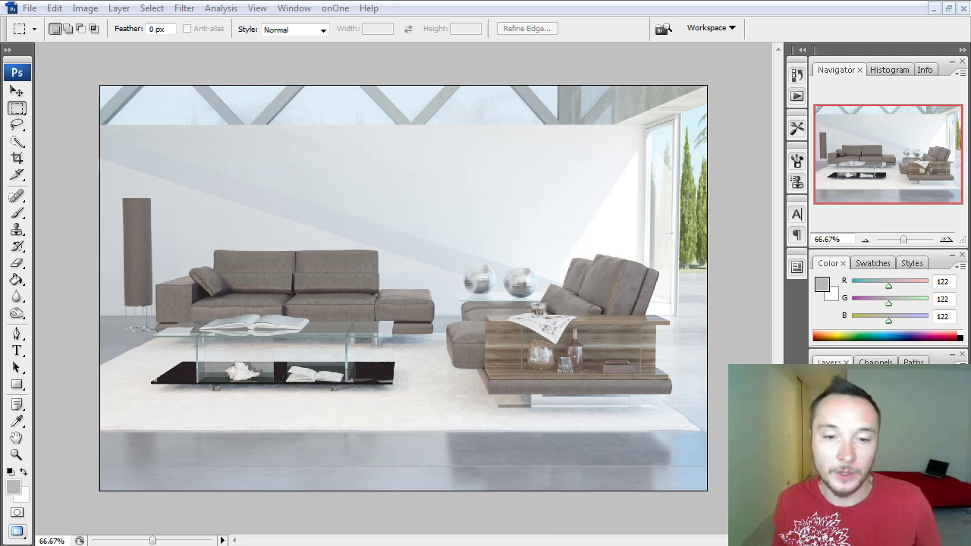
# Switch from Photoshop back to 3ds Max's Render Setup.
pyautogui.hotkey('alt', 'Tab')
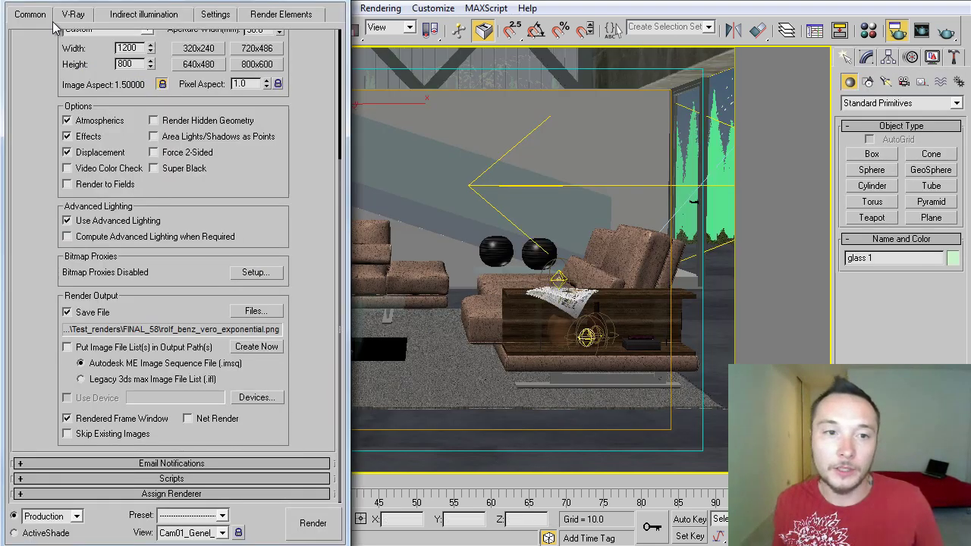
pyautogui.click(73, 14)
pyautogui.click(123, 164)
pyautogui.click(106, 175)
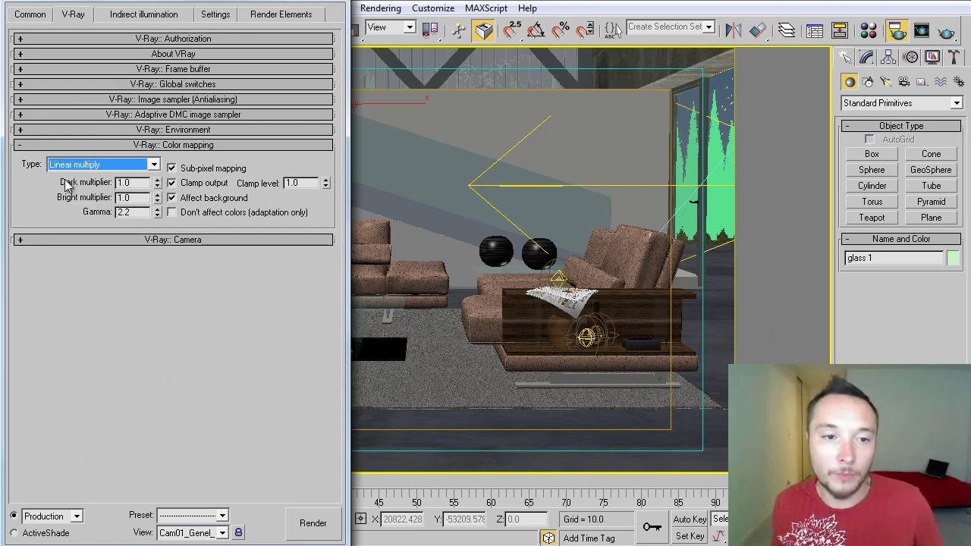
pyautogui.doubleClick(128, 212)
pyautogui.write('1')
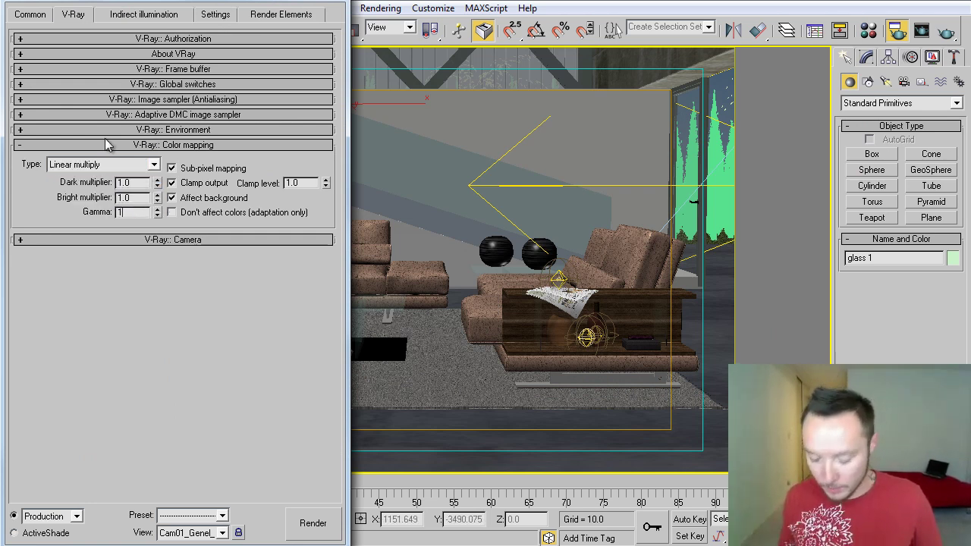
pyautogui.press('Return')
pyautogui.click(196, 183)
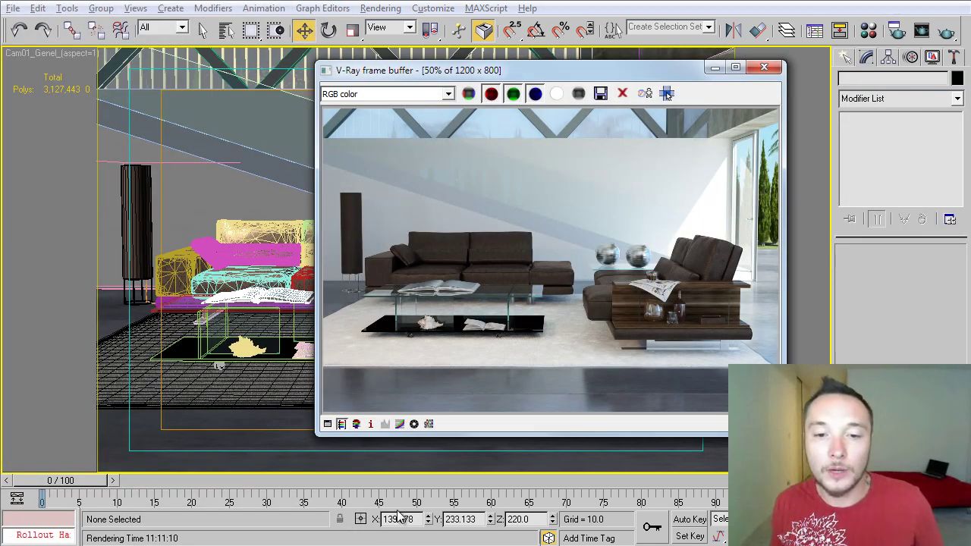
# After an sRGB preview, lift the curve's lower-left point and change the top point's type.
pyautogui.click(428, 425)
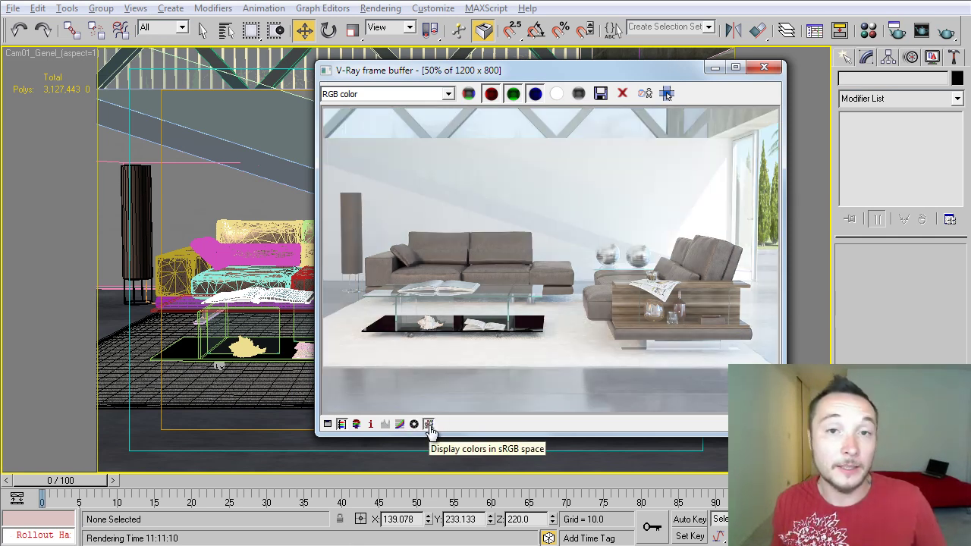
pyautogui.click(429, 425)
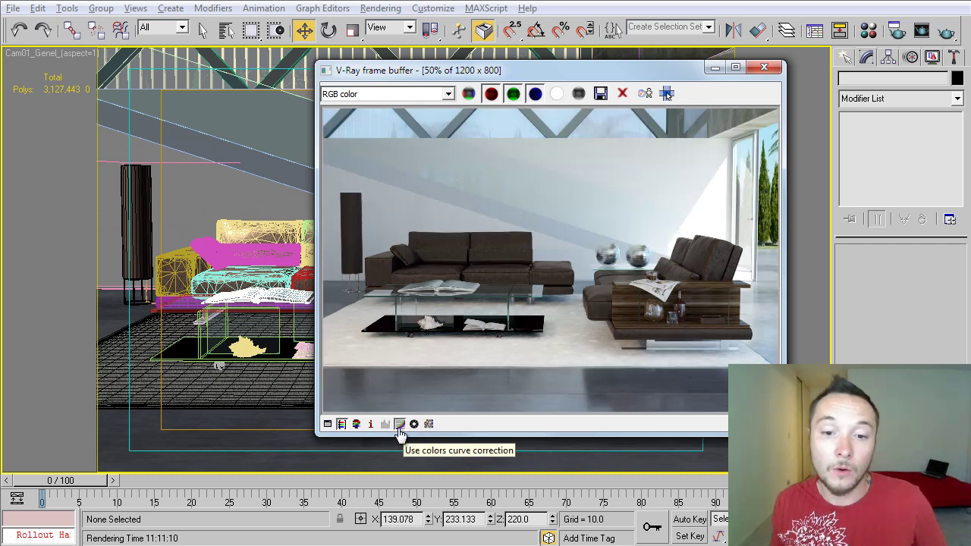
pyautogui.click(327, 424)
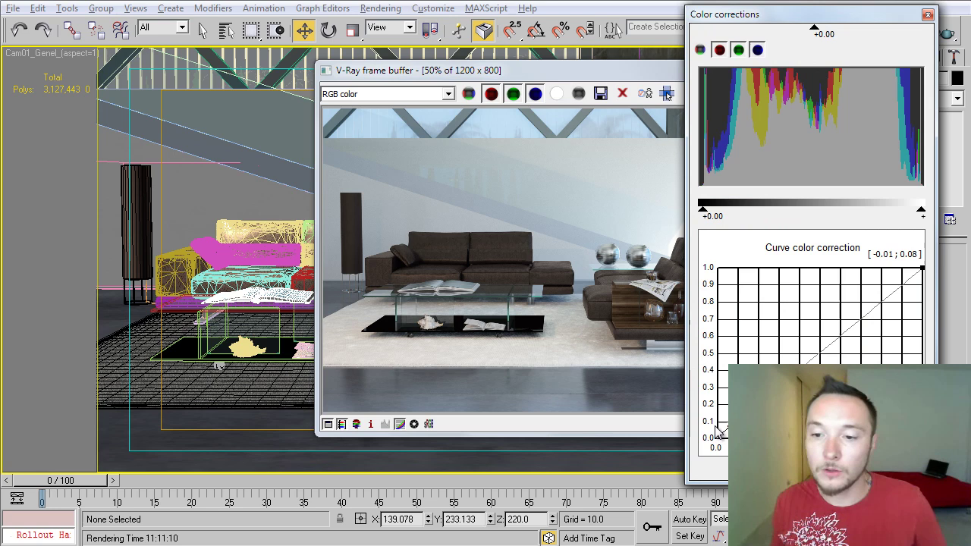
pyautogui.moveTo(727, 427); pyautogui.dragTo(715, 338)
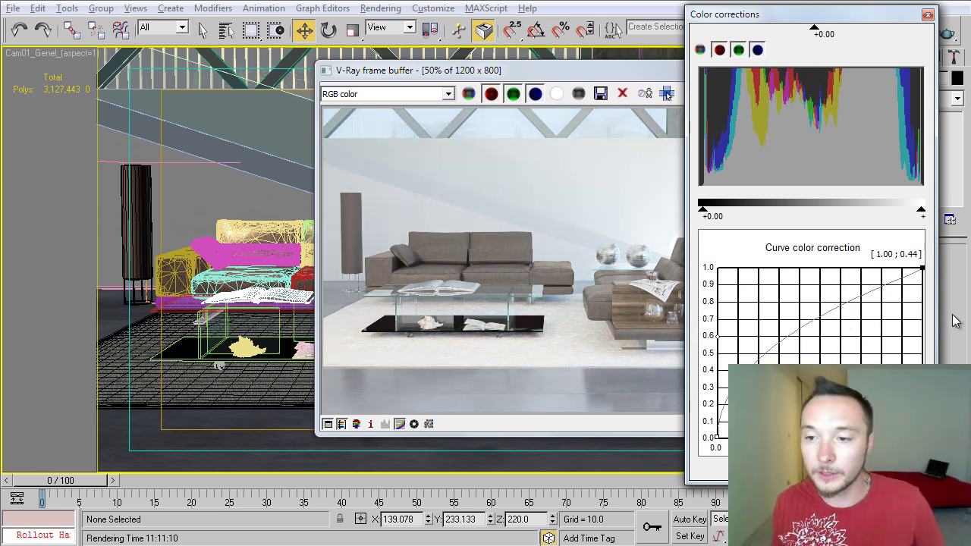
pyautogui.rightClick(922, 268)
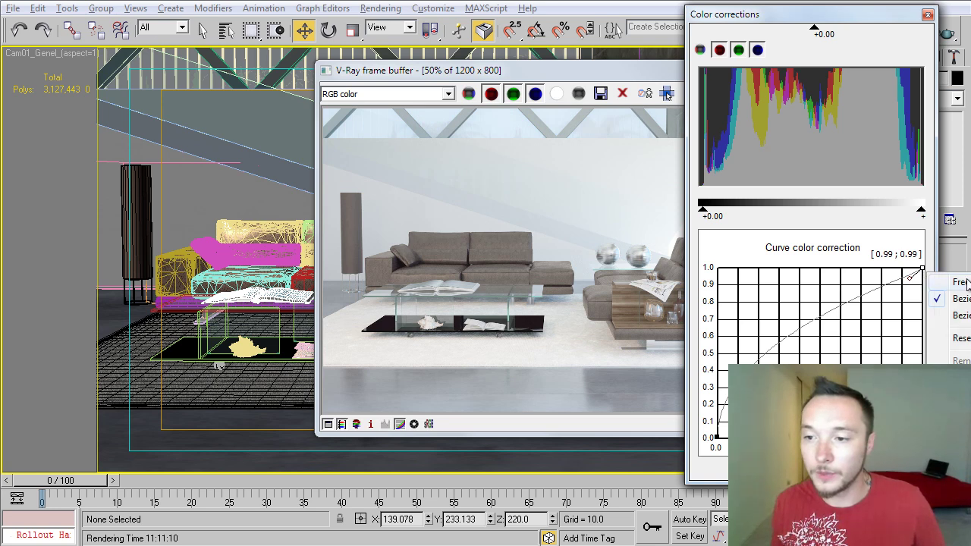
pyautogui.click(967, 285)
pyautogui.click(928, 14)
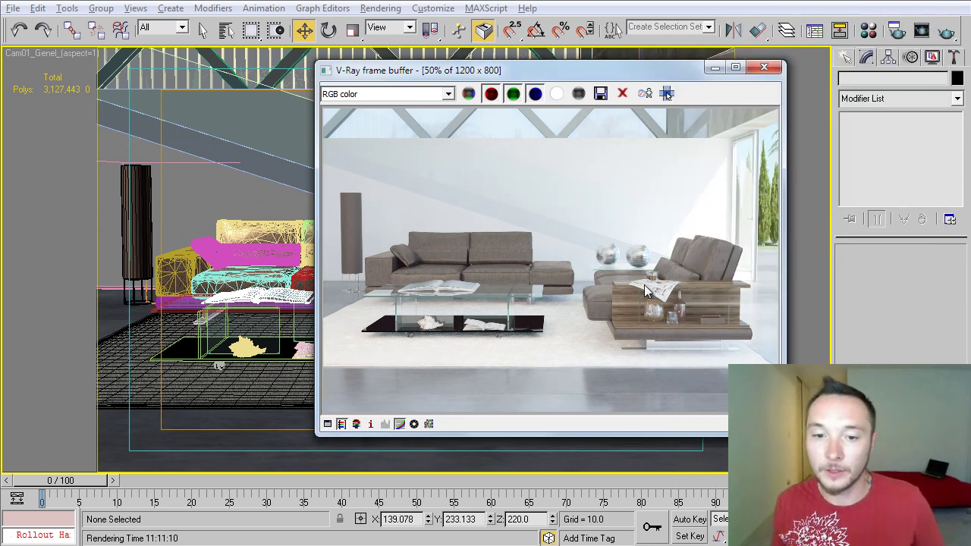
pyautogui.click(399, 426)
# Turn the frame buffer's curve correction back on.
pyautogui.click(400, 426)
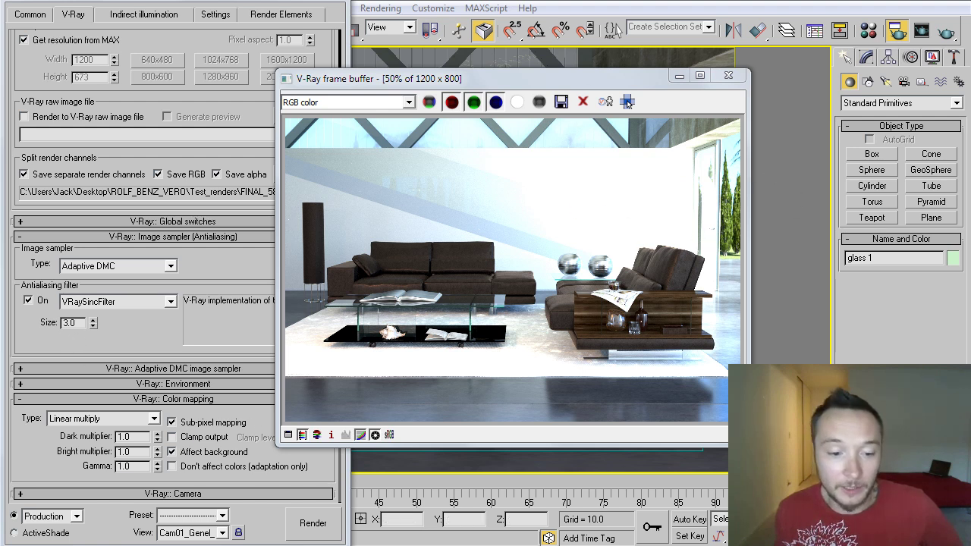
# Show the Common render settings, scrolled to the Render Output path rolf_benz_vero_linear.exr.
pyautogui.click(31, 13)
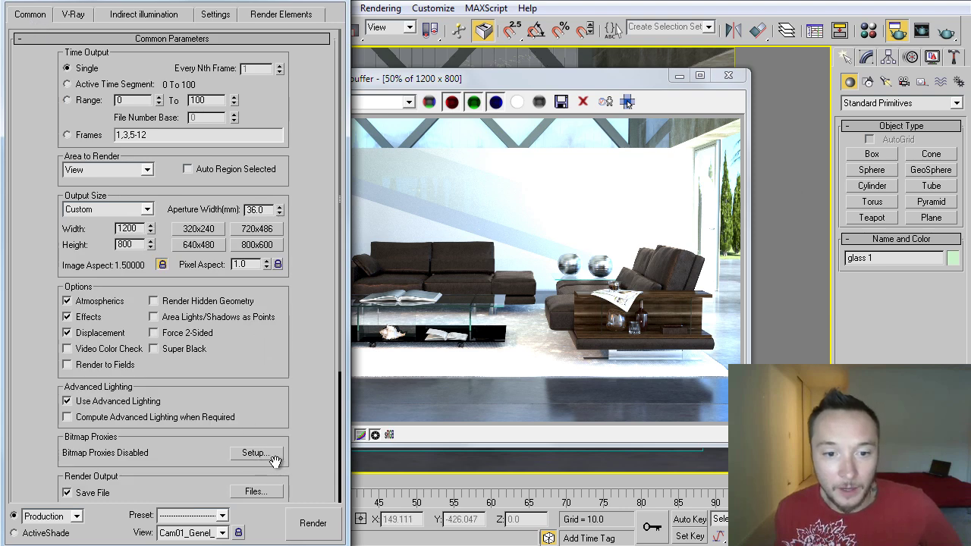
pyautogui.moveTo(290, 429); pyautogui.dragTo(280, 255)
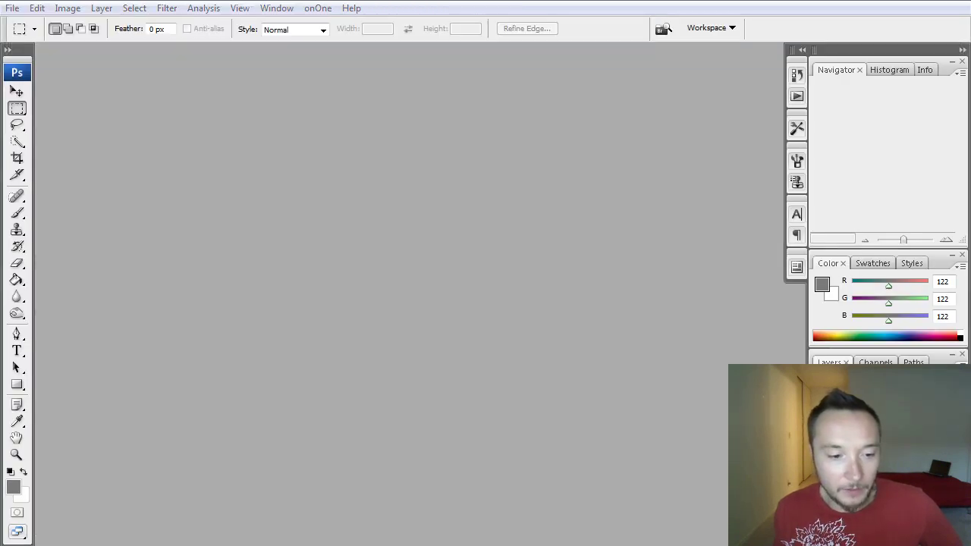
# Maximize the linear EXR render in Photoshop and compare it against the 3ds Max render.
pyautogui.hotkey('alt', 'Tab')
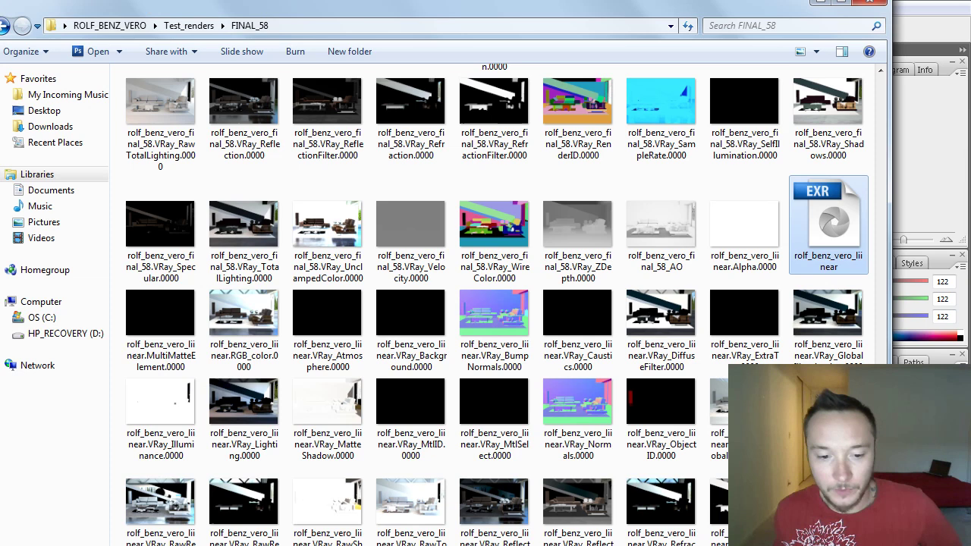
pyautogui.hotkey('alt', 'Tab')
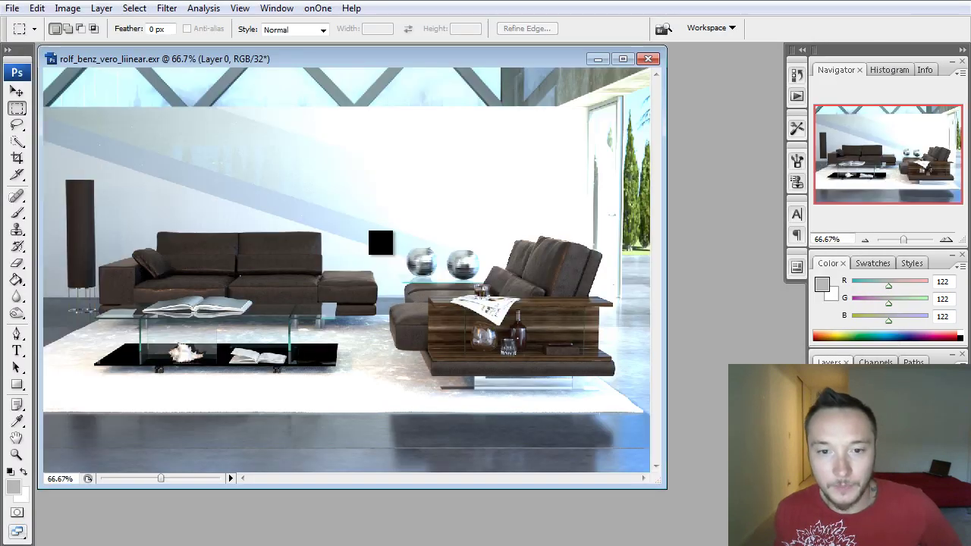
pyautogui.doubleClick(348, 56)
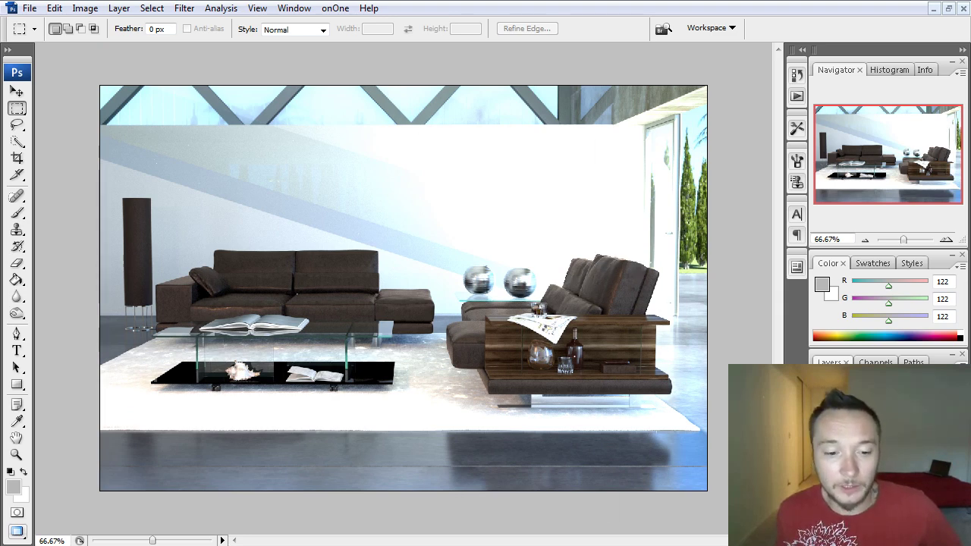
pyautogui.hotkey('alt', 'Tab')
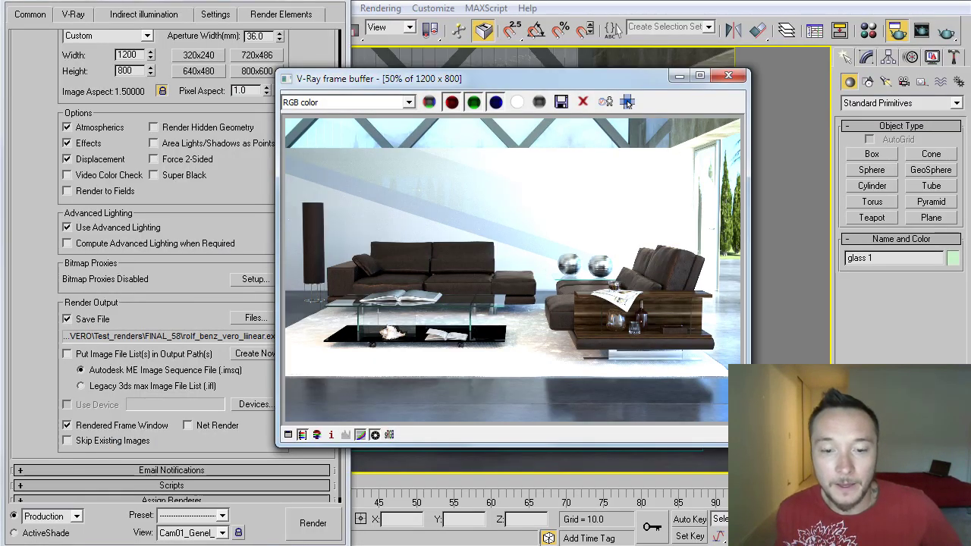
pyautogui.hotkey('alt', 'Tab')
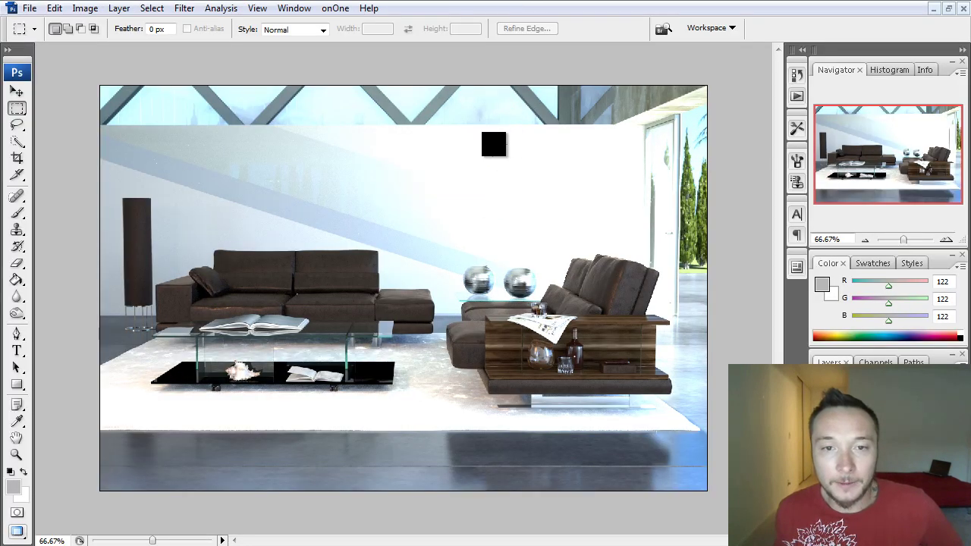
# Apply an Image > Adjustments > Exposure of -1.39 with Gamma Correction 1.12.
pyautogui.click(116, 11)
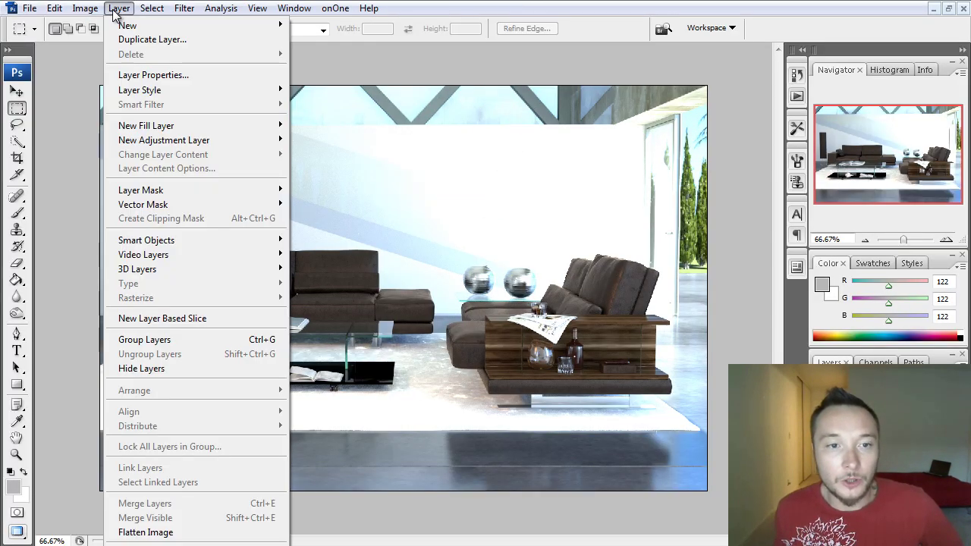
pyautogui.moveTo(85, 8)
pyautogui.moveTo(99, 47)
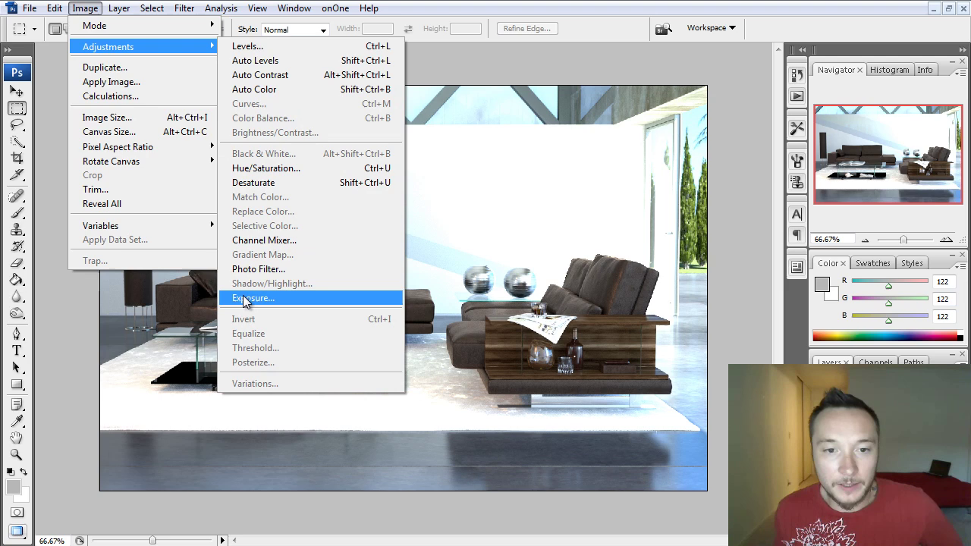
pyautogui.click(245, 298)
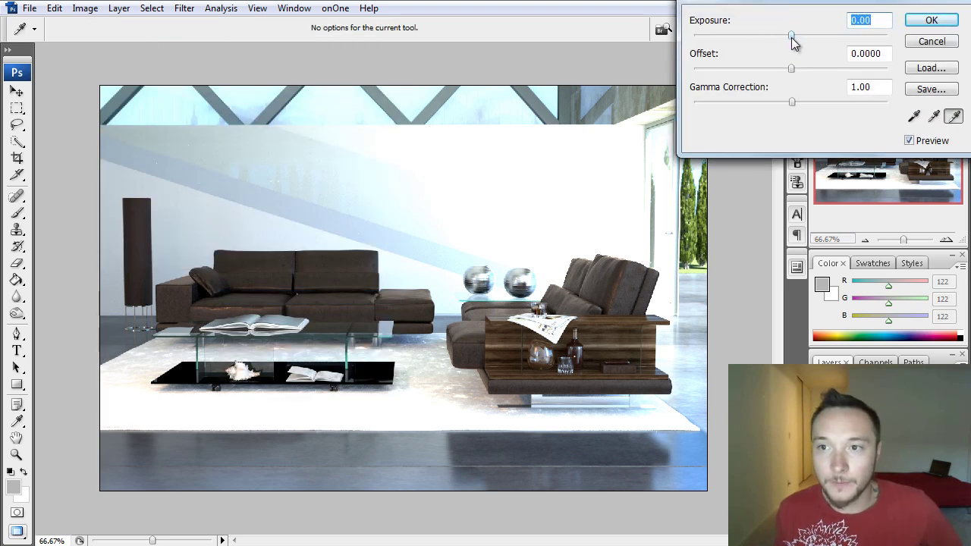
pyautogui.moveTo(791, 38); pyautogui.dragTo(763, 42)
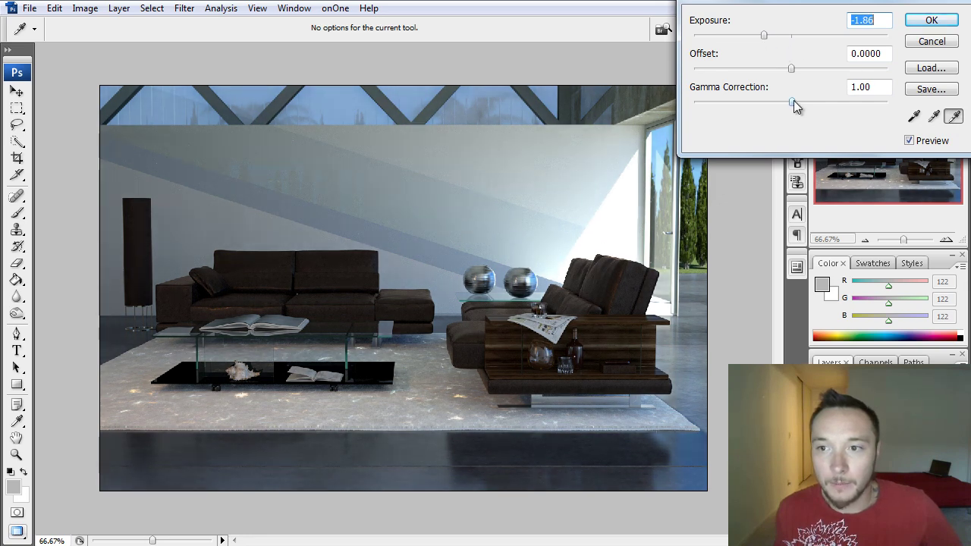
pyautogui.moveTo(793, 100); pyautogui.dragTo(782, 101)
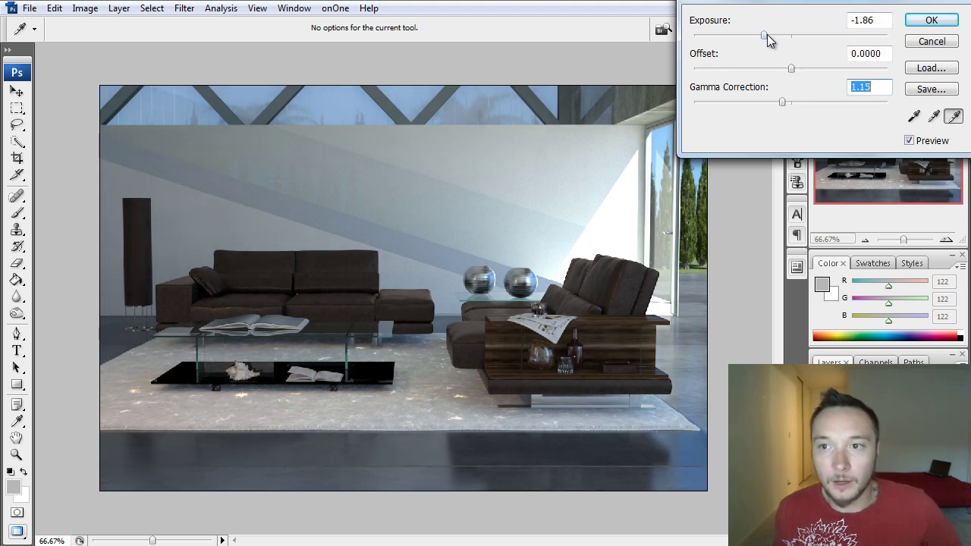
pyautogui.moveTo(767, 34); pyautogui.dragTo(770, 35)
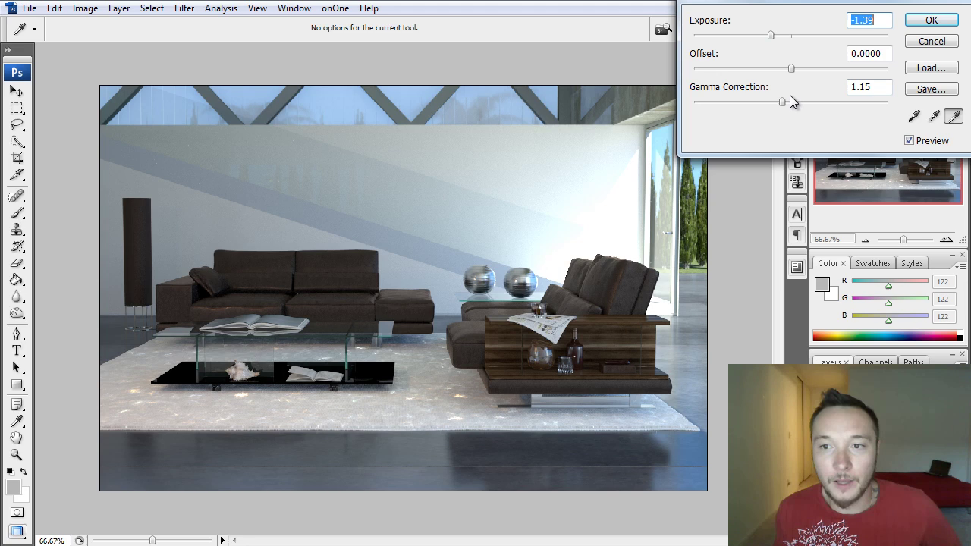
pyautogui.moveTo(782, 101); pyautogui.dragTo(783, 104)
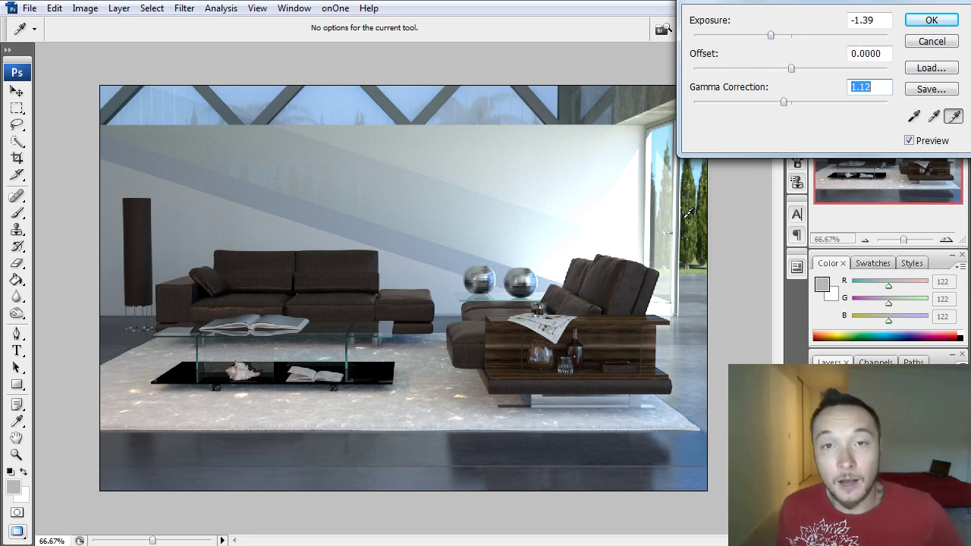
pyautogui.click(931, 20)
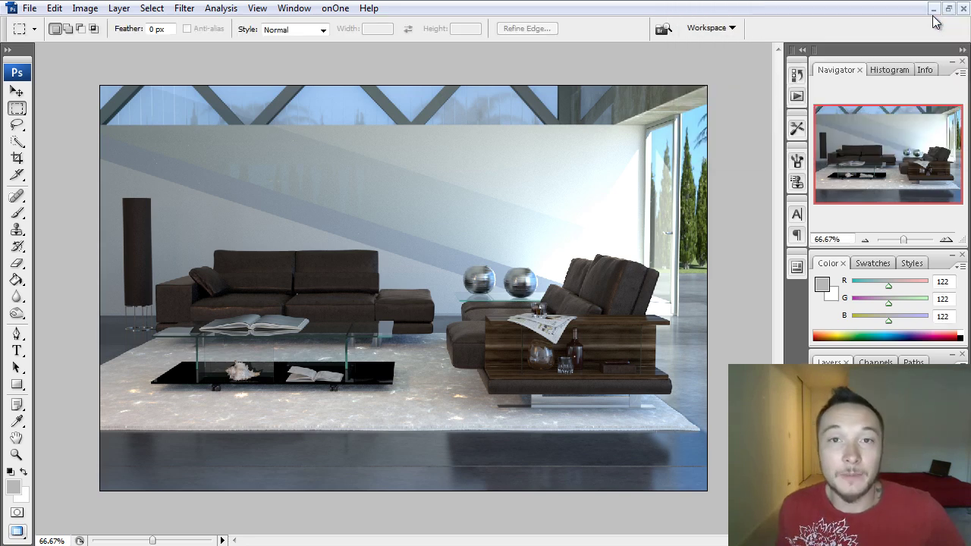